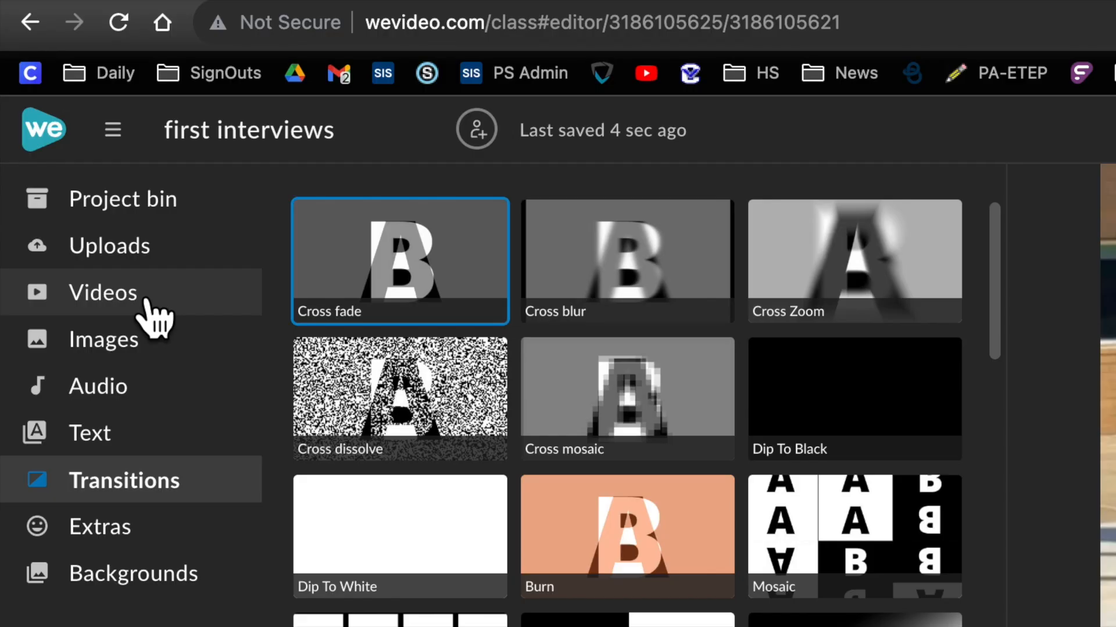
# Search the stock videos for "lower thirds".
pyautogui.click(124, 173)
pyautogui.click(387, 132)
pyautogui.write('lower thirds')
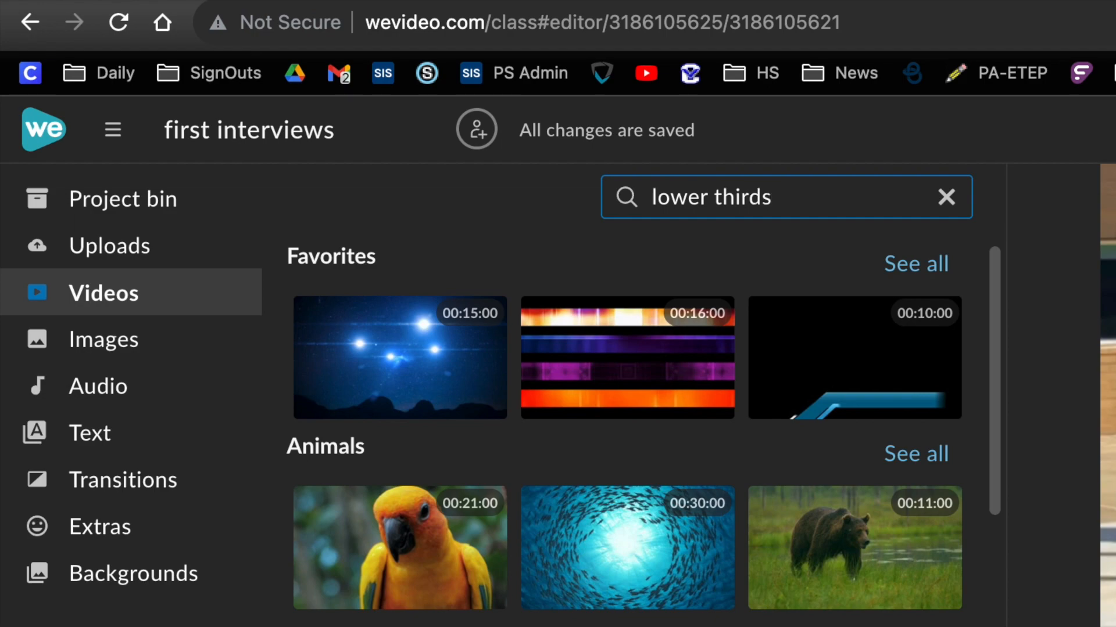
pyautogui.press('Return')
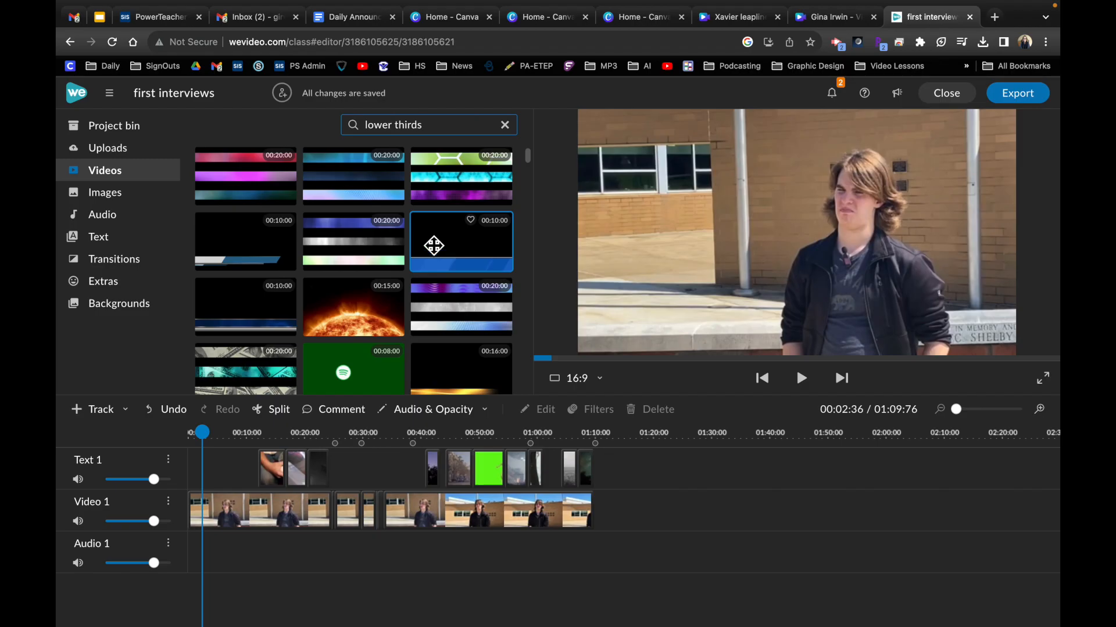
# Browse the lower-third results and preview several clips to compare their bar styles.
pyautogui.scroll(-2, 434, 245)
pyautogui.scroll(3, 433, 245)
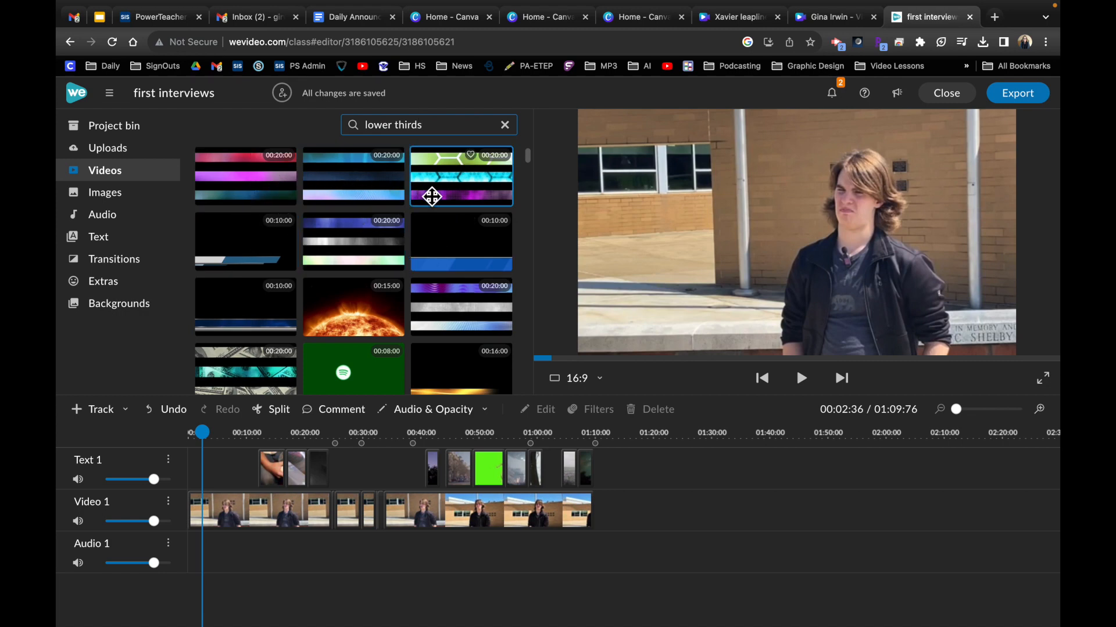
pyautogui.click(363, 195)
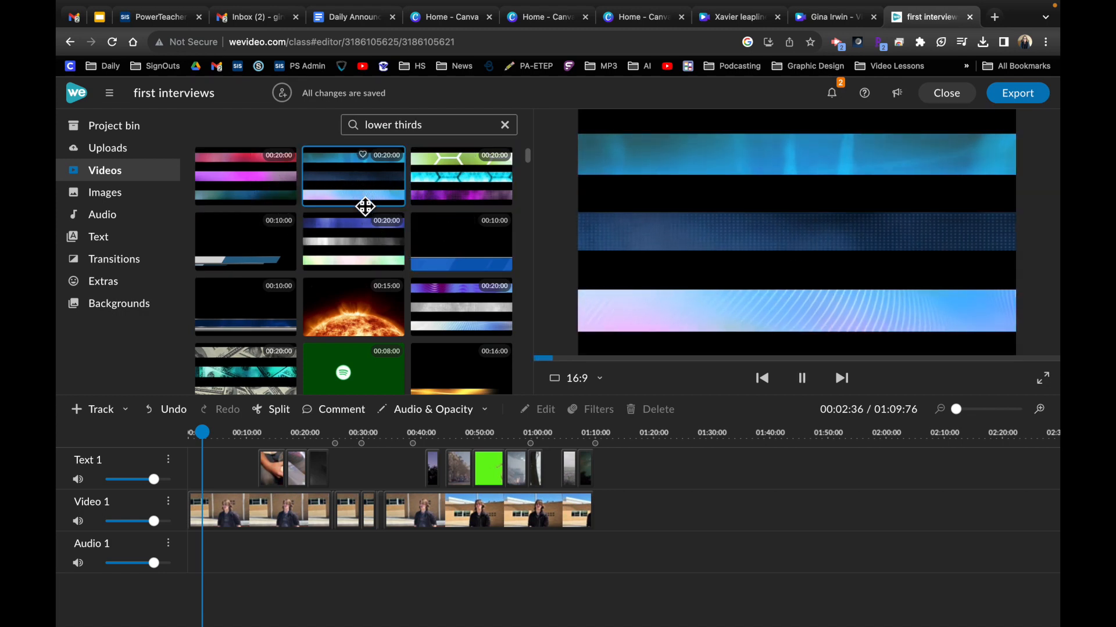
pyautogui.click(363, 239)
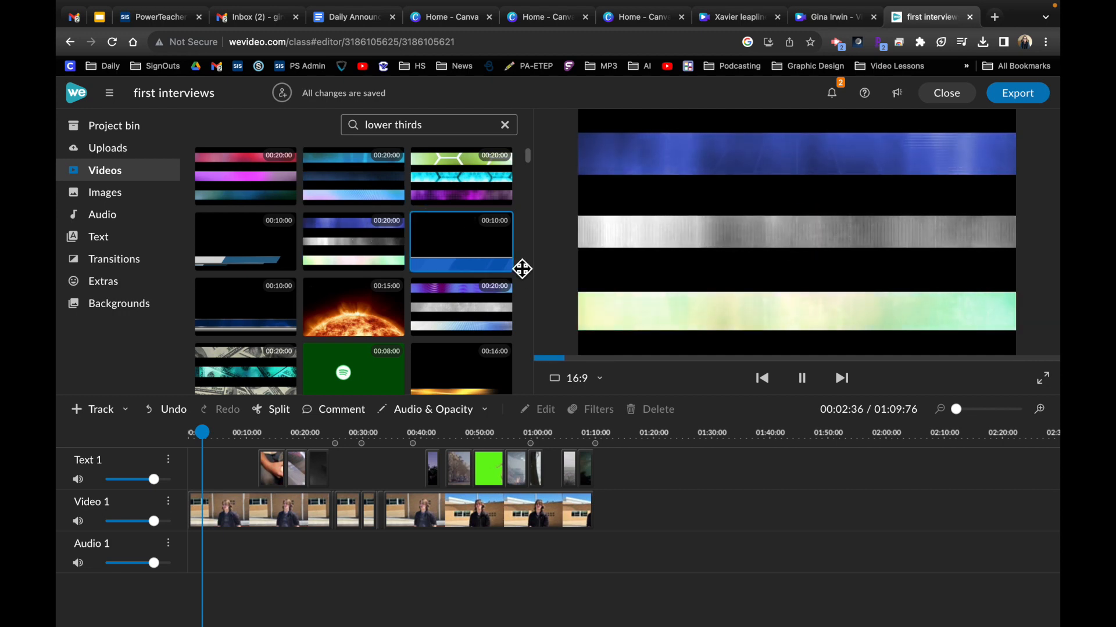
pyautogui.click(498, 259)
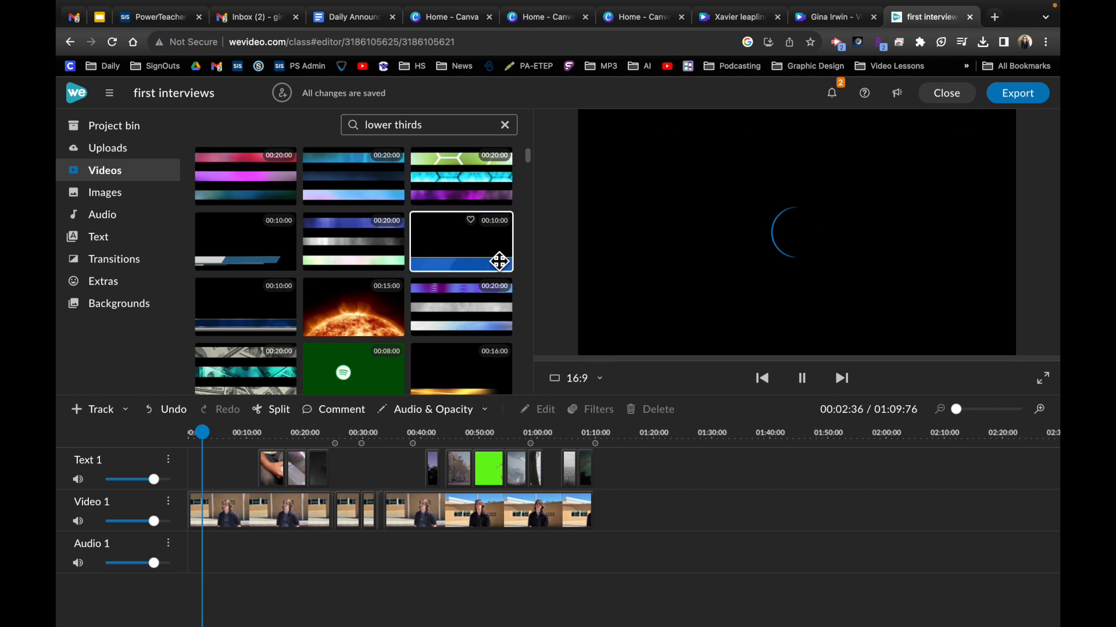
pyautogui.click(269, 248)
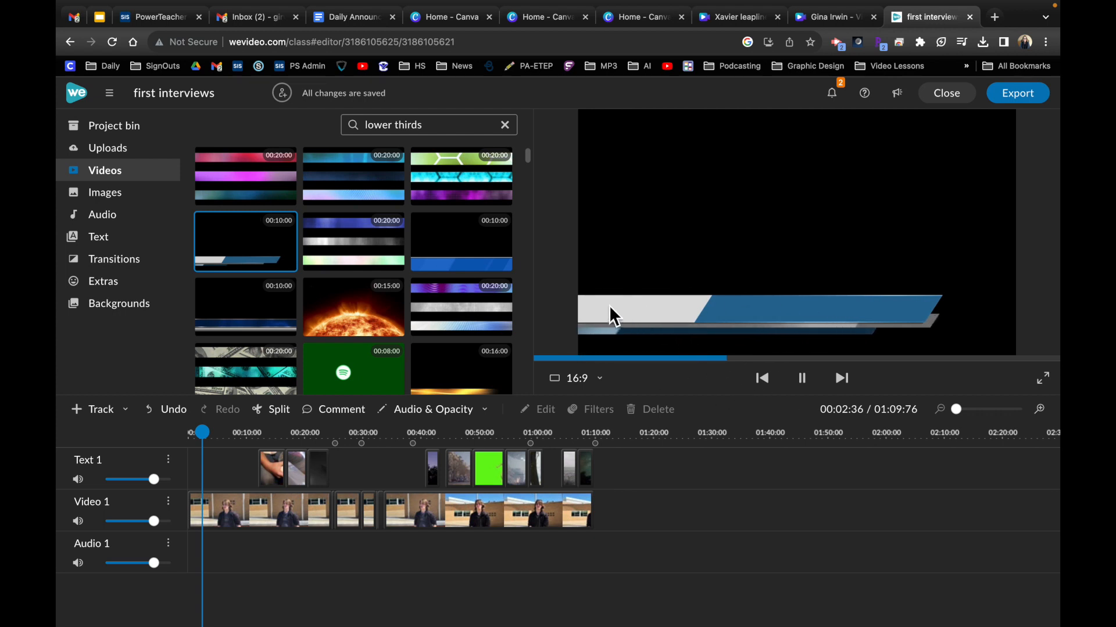
pyautogui.scroll(-1, 306, 348)
pyautogui.click(269, 249)
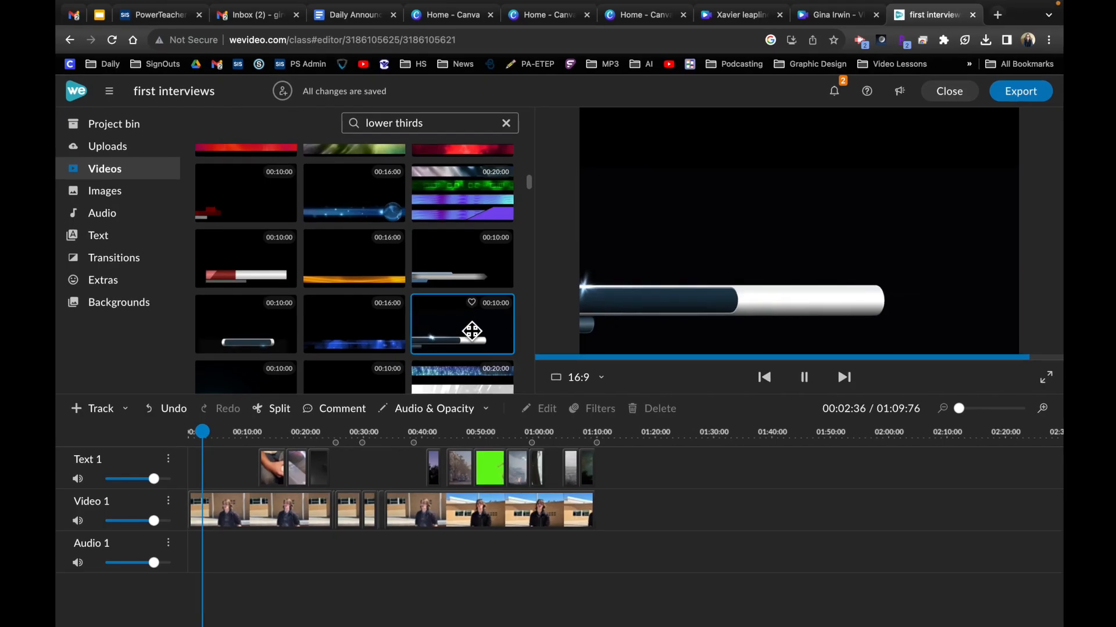
# Place the 10-second dark-blue and white lower-third clip with the star glint at the start of the Text 1 track and play it.
pyautogui.scroll(-1, 473, 331)
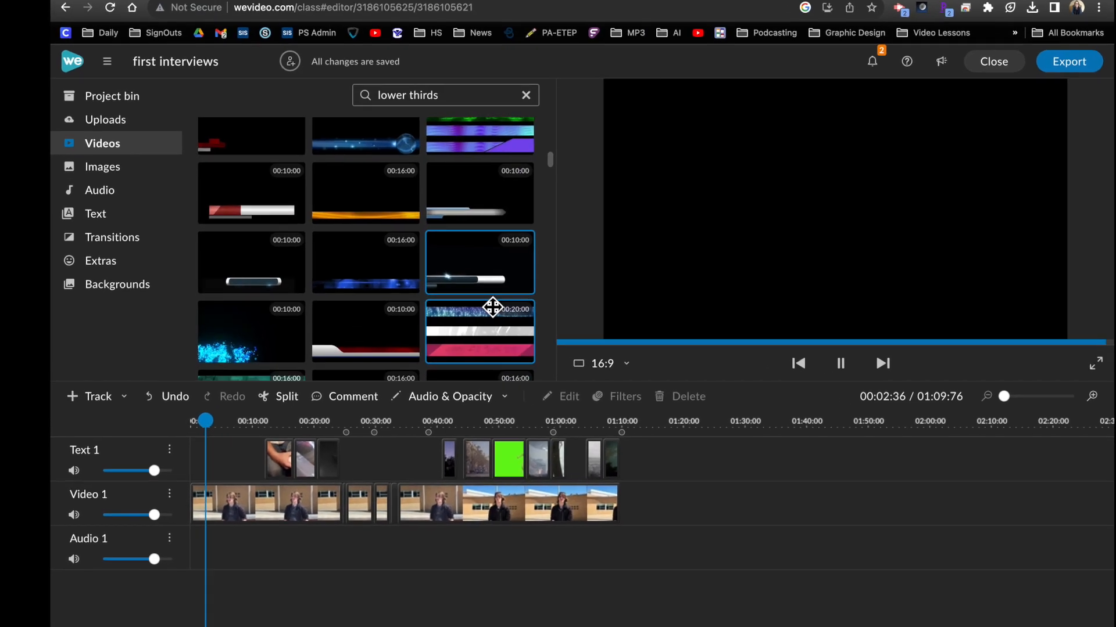
pyautogui.moveTo(473, 288); pyautogui.dragTo(229, 472)
pyautogui.moveTo(251, 425); pyautogui.dragTo(223, 426)
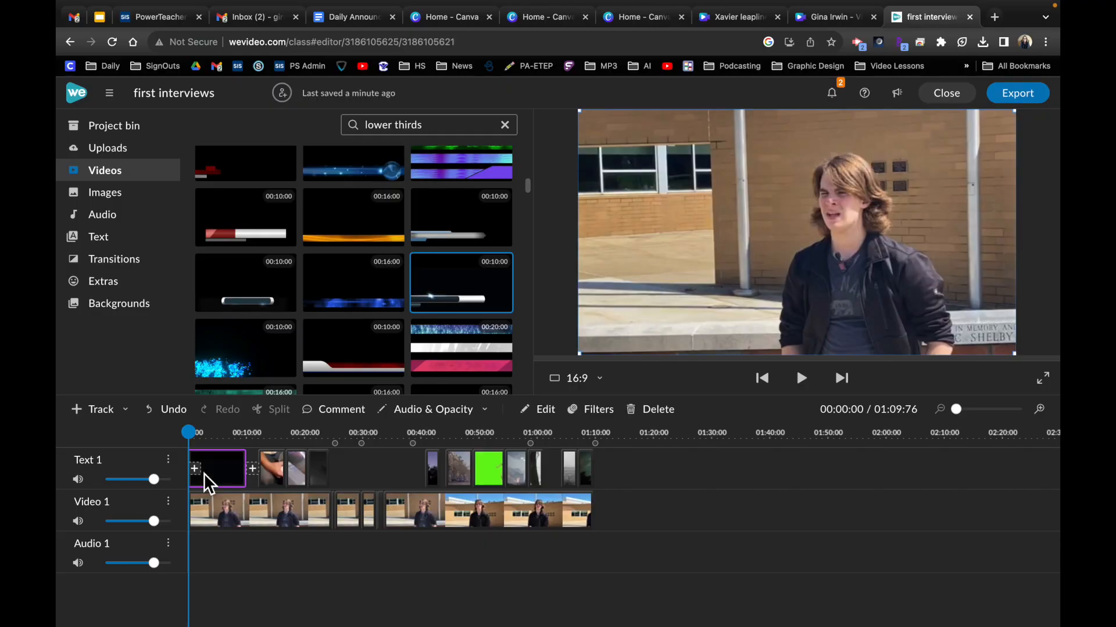
pyautogui.press('space')
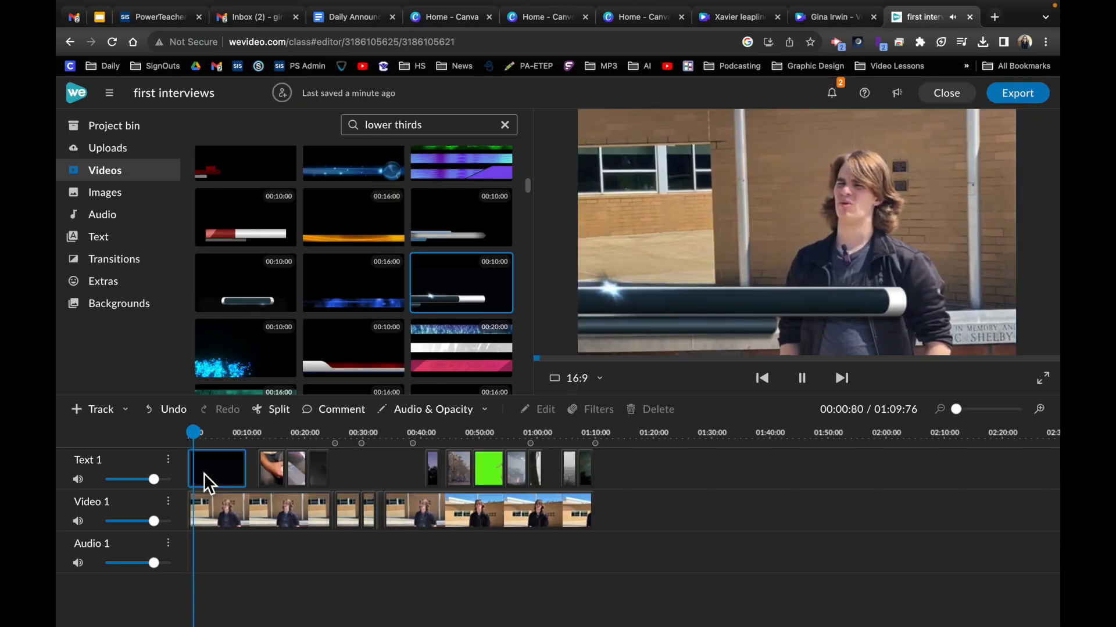
pyautogui.click(204, 473)
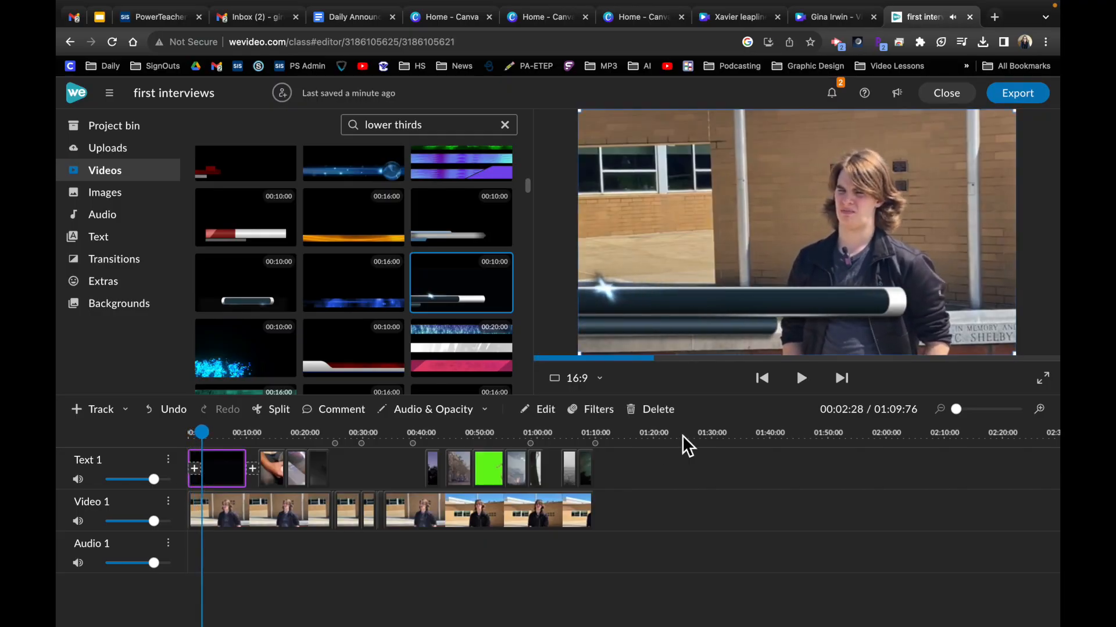
# Open the lower-third clip's color adjustments and set hue to 26 and saturation to 46.
pyautogui.moveTo(970, 412); pyautogui.dragTo(968, 409)
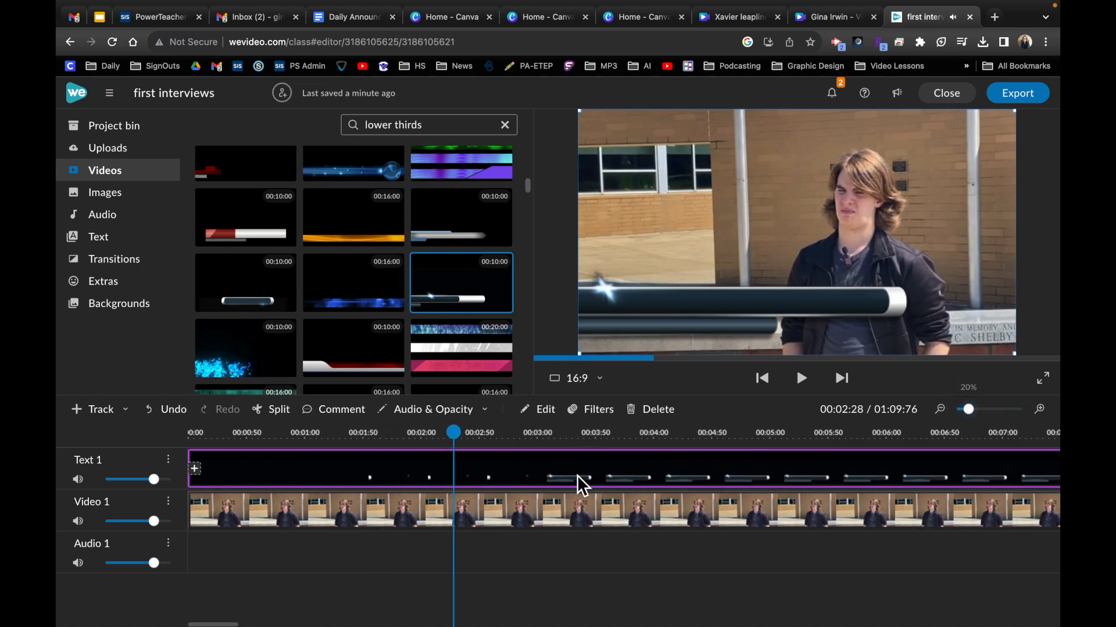
pyautogui.doubleClick(601, 469)
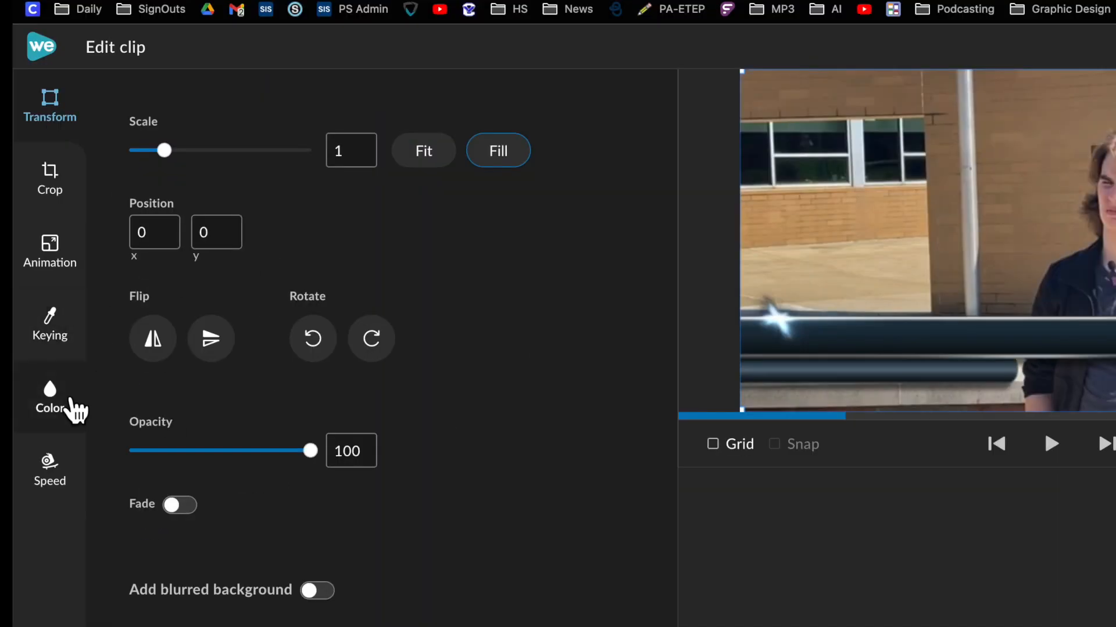
pyautogui.click(74, 409)
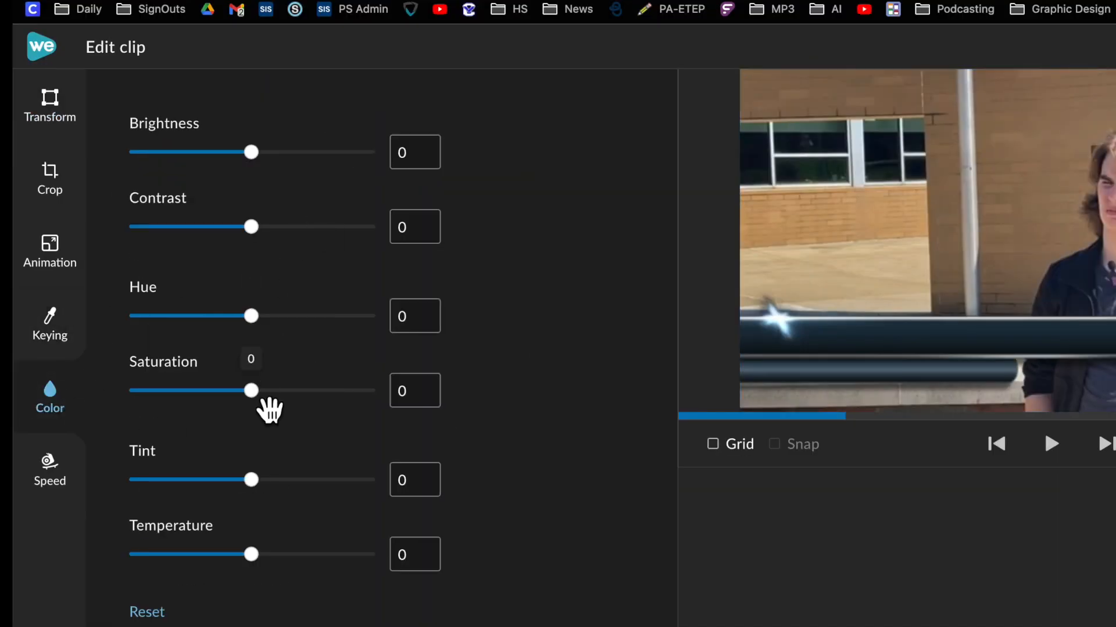
pyautogui.moveTo(262, 342); pyautogui.dragTo(375, 336)
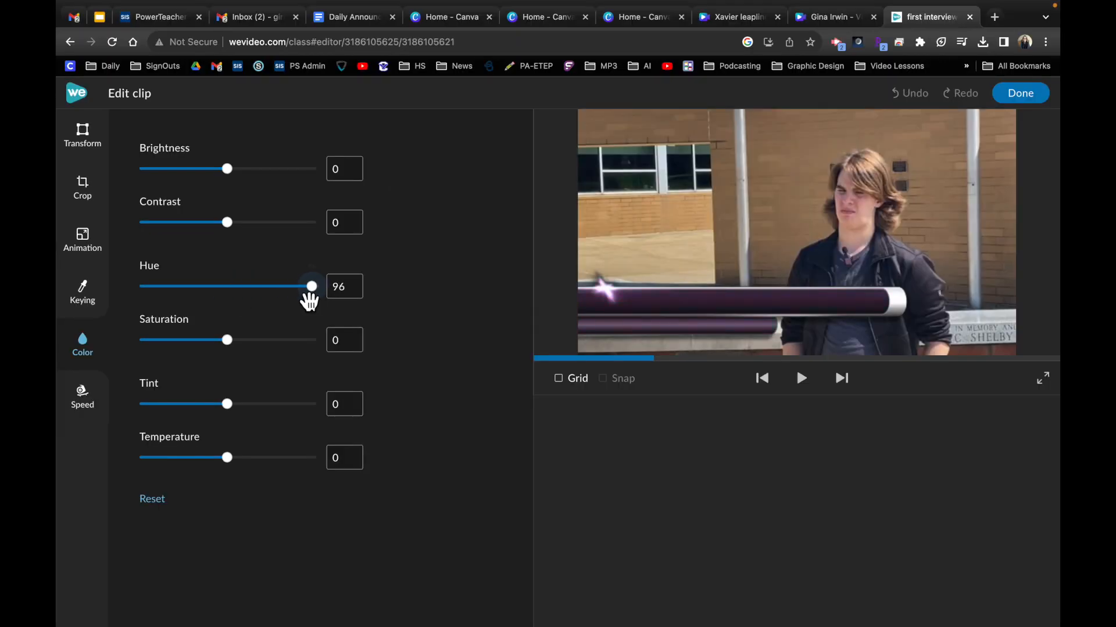
pyautogui.moveTo(310, 301); pyautogui.dragTo(414, 312)
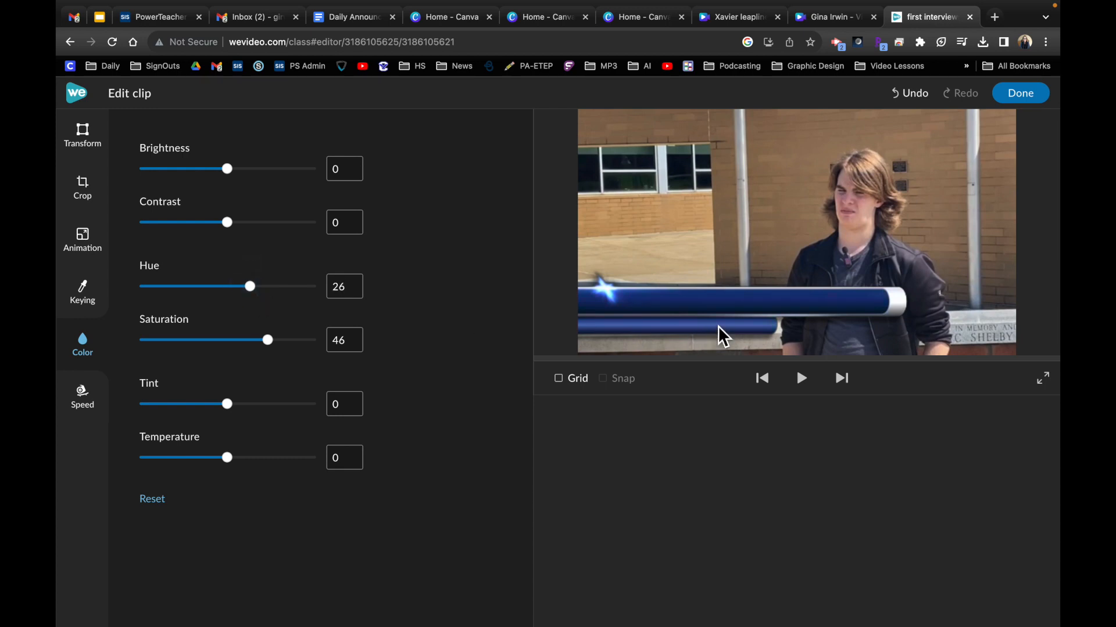
# Try a tint of 34 and a temperature of -100 on the clip, returning both to 0.
pyautogui.moveTo(237, 413)
pyautogui.mouseDown()
pyautogui.moveTo(159, 403)
pyautogui.moveTo(281, 411)
pyautogui.moveTo(151, 401)
pyautogui.moveTo(256, 409)
pyautogui.mouseUp()
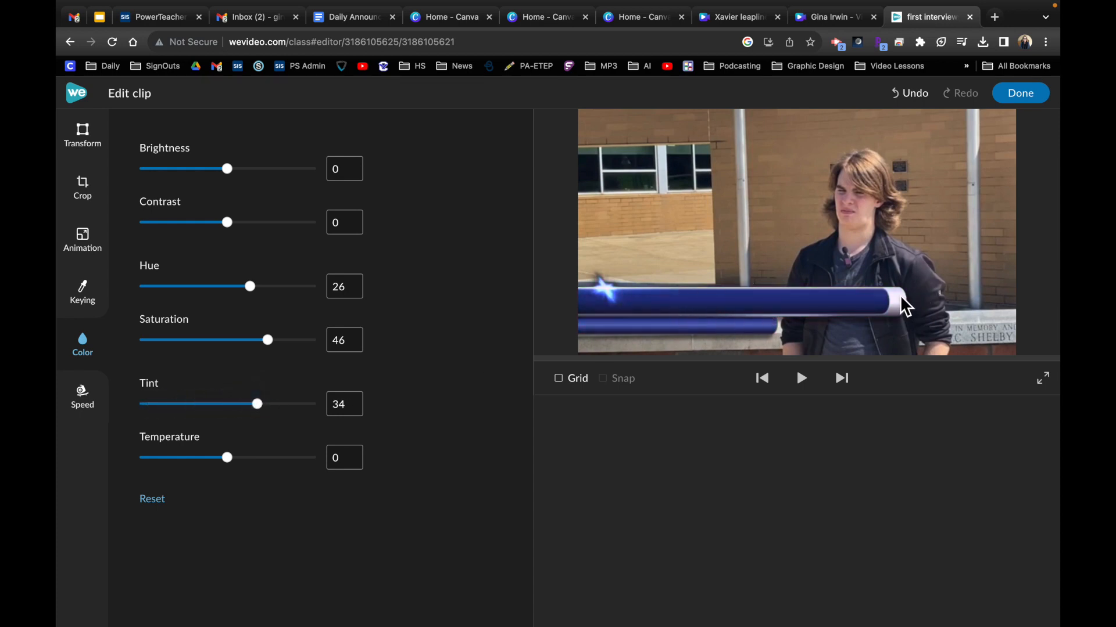
pyautogui.moveTo(267, 415)
pyautogui.mouseDown()
pyautogui.moveTo(164, 410)
pyautogui.moveTo(333, 404)
pyautogui.moveTo(204, 401)
pyautogui.moveTo(259, 405)
pyautogui.mouseUp()
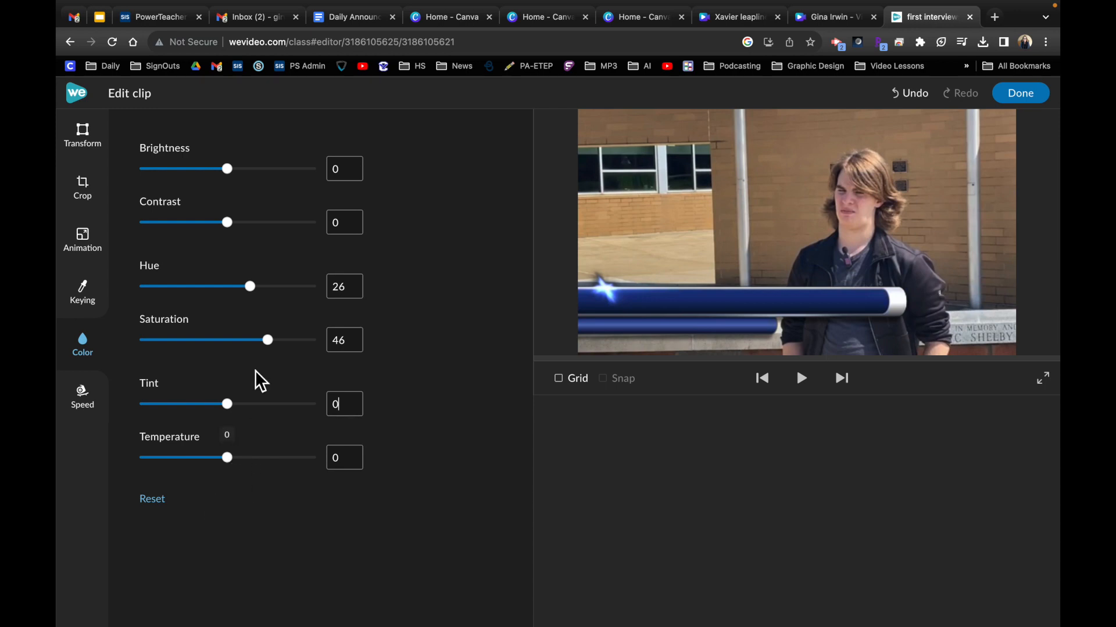
pyautogui.moveTo(232, 465); pyautogui.dragTo(111, 440)
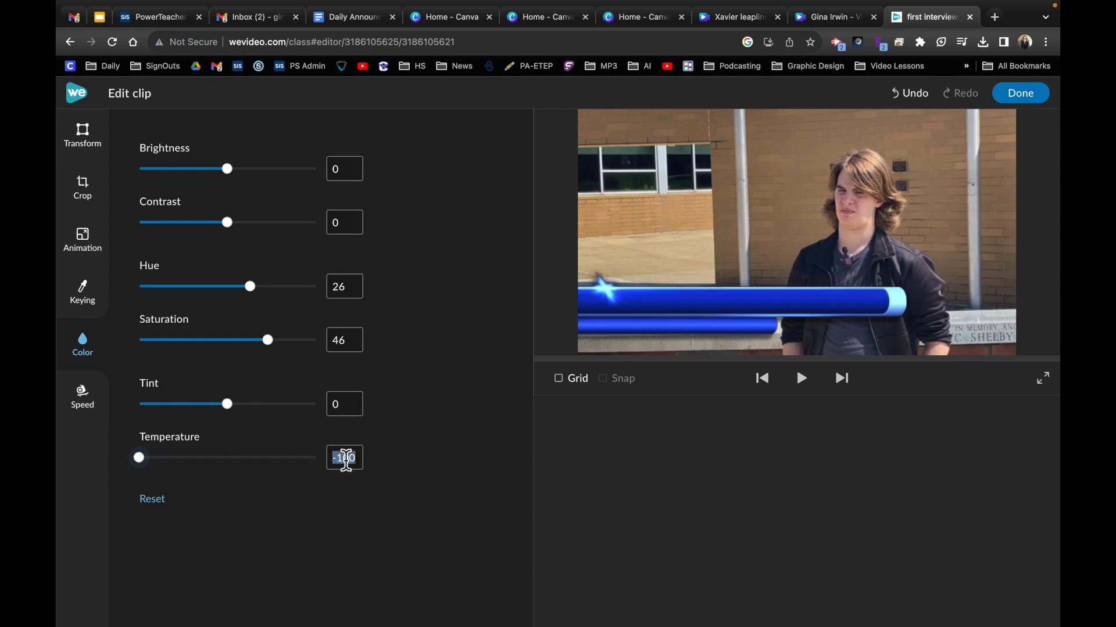
pyautogui.write('0')
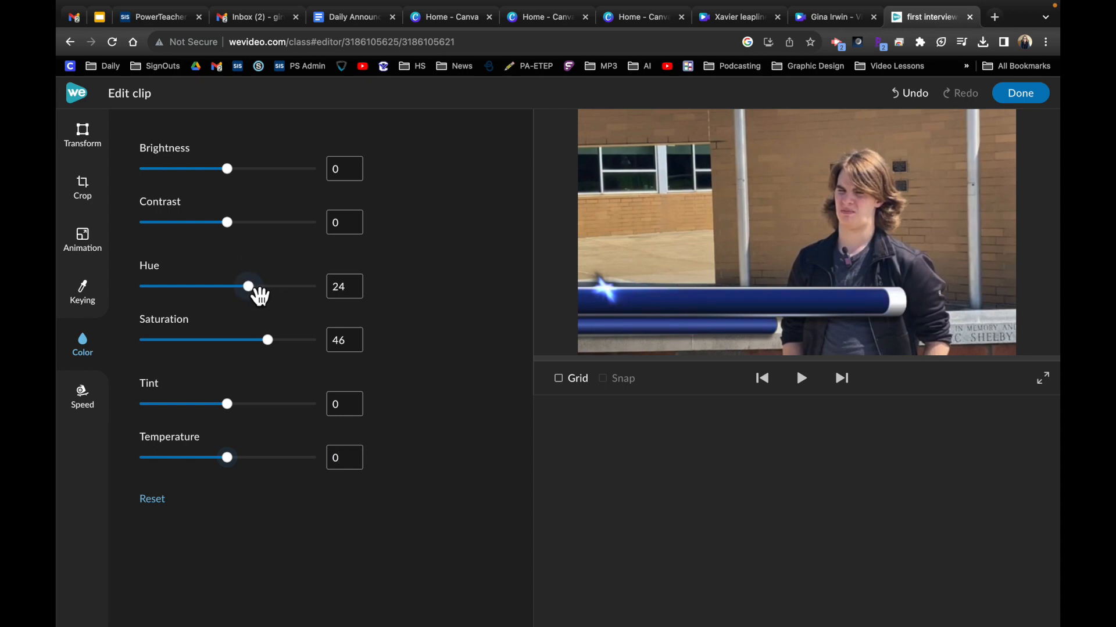
# Set the clip's hue to 16, return the tested contrast and brightness to 0, and apply the color changes.
pyautogui.moveTo(239, 235)
pyautogui.mouseDown()
pyautogui.moveTo(214, 232)
pyautogui.moveTo(273, 232)
pyautogui.moveTo(165, 232)
pyautogui.moveTo(377, 250)
pyautogui.moveTo(181, 249)
pyautogui.moveTo(250, 239)
pyautogui.moveTo(344, 249)
pyautogui.moveTo(235, 237)
pyautogui.mouseUp()
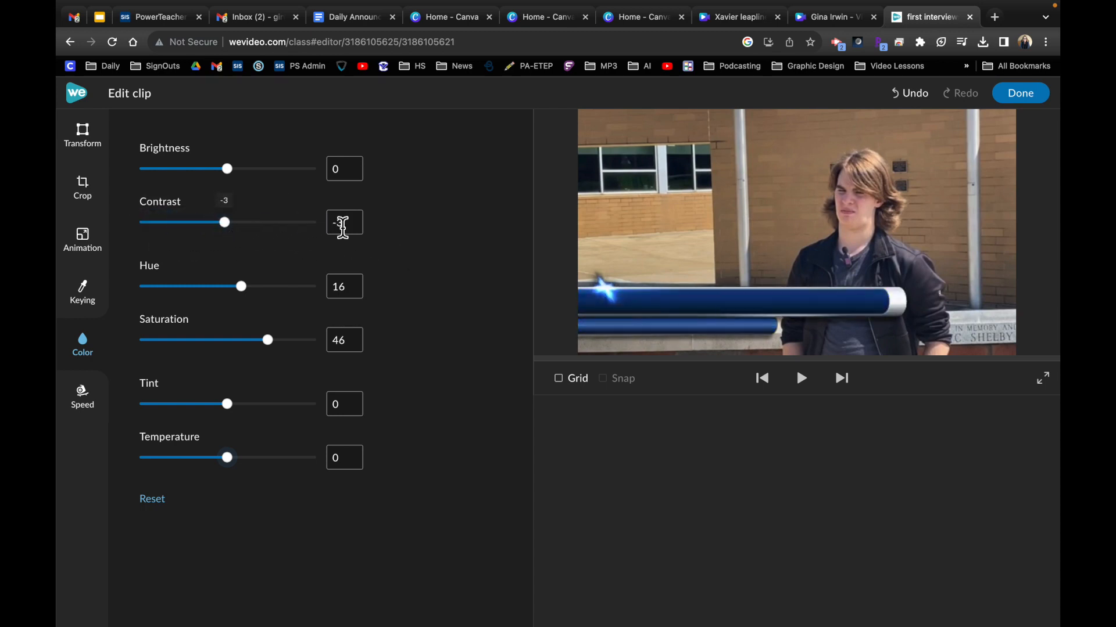
pyautogui.moveTo(237, 181); pyautogui.dragTo(342, 172)
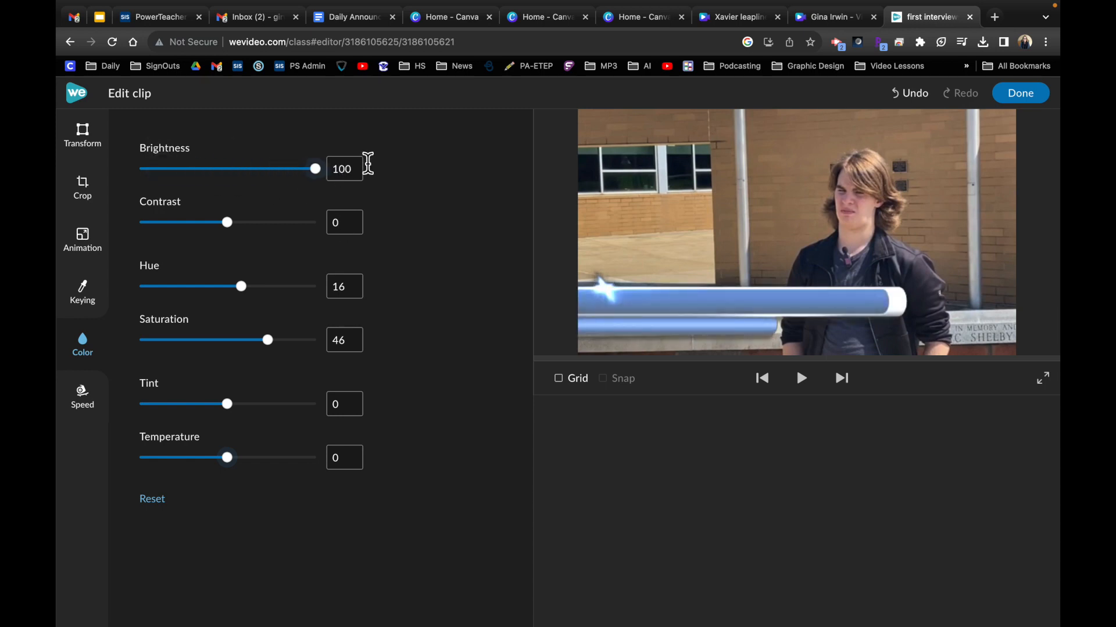
pyautogui.write('0')
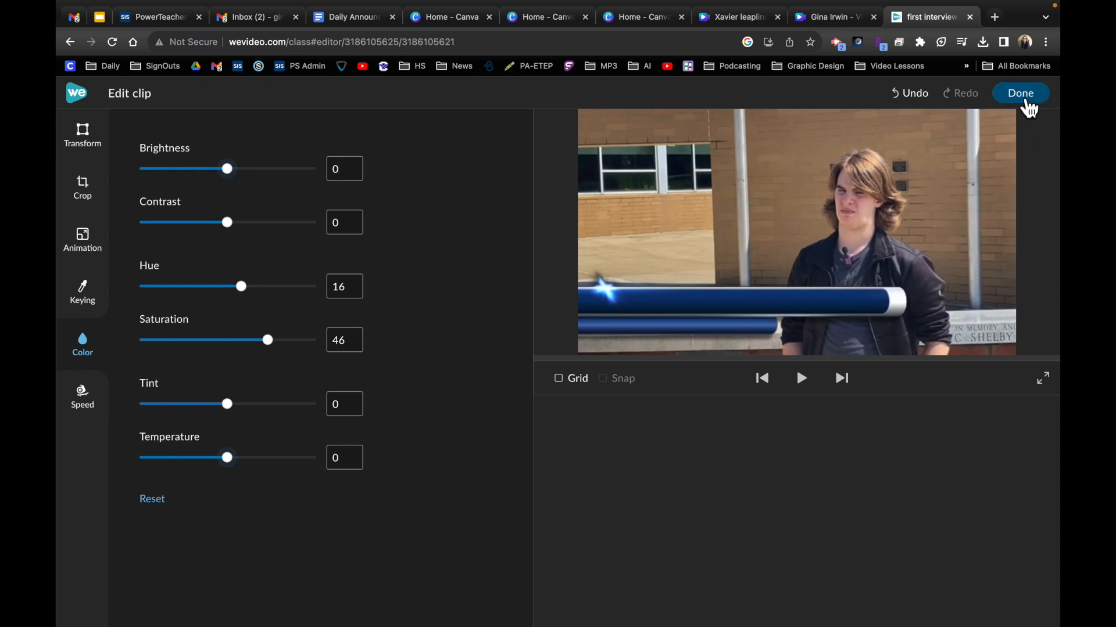
pyautogui.click(1021, 94)
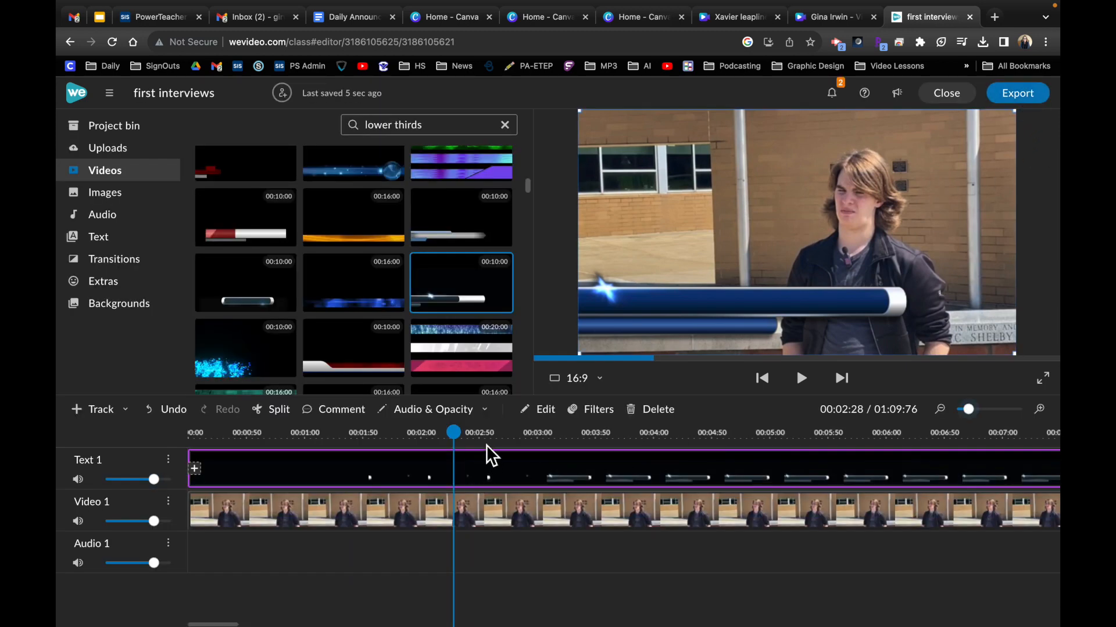
# Play the timeline from the start to review the recolored lower third over the interview.
pyautogui.moveTo(456, 440); pyautogui.dragTo(145, 441)
pyautogui.press('space')
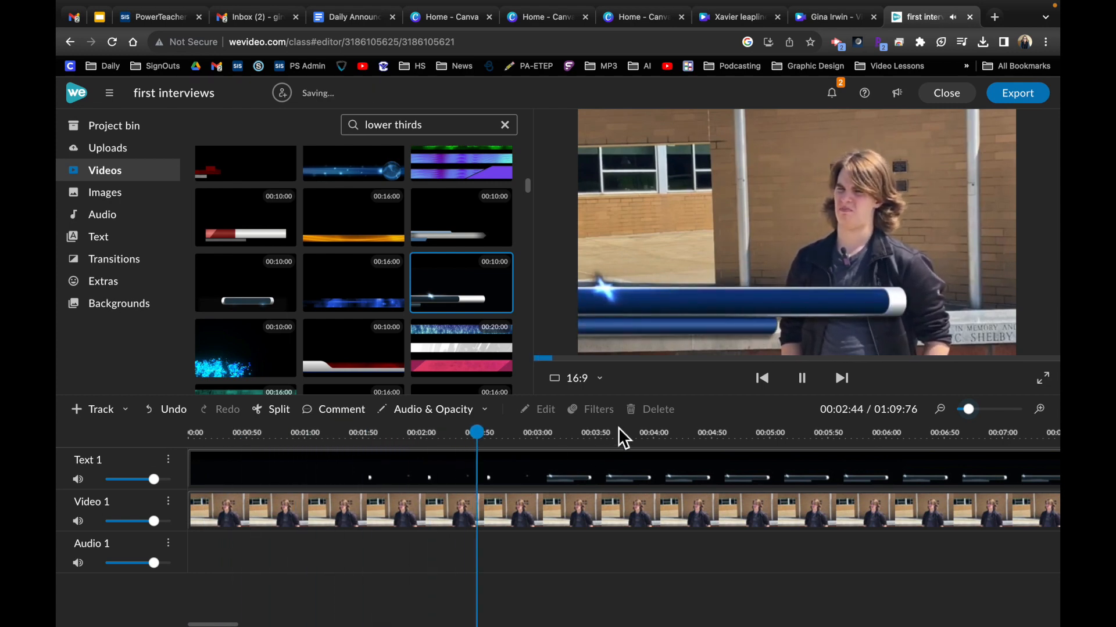
pyautogui.click(649, 320)
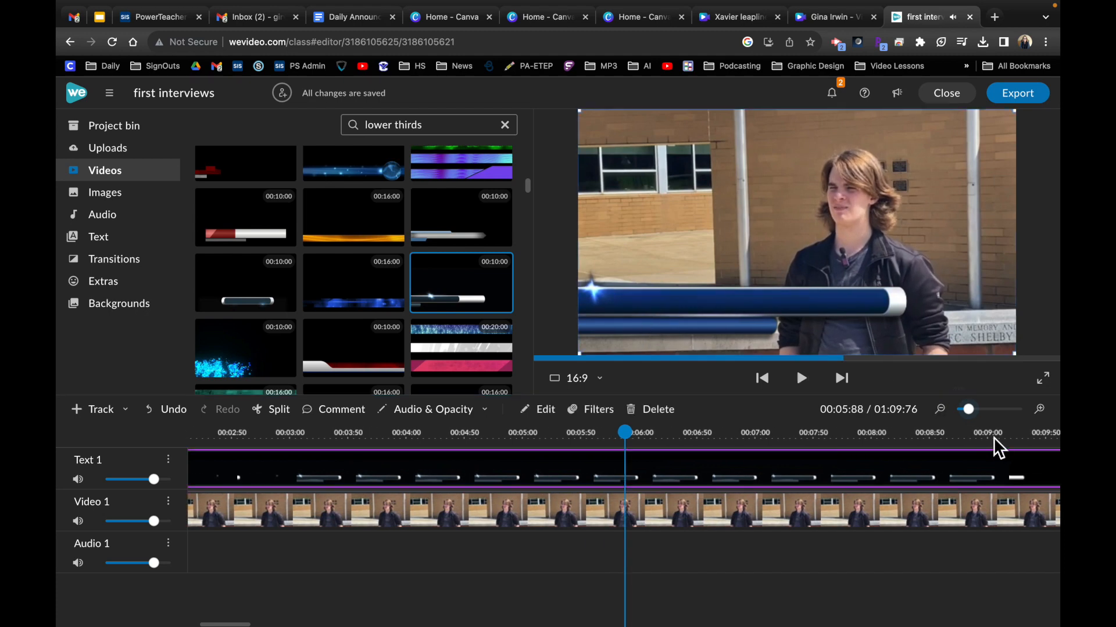
# Scale the lower-third clip to 0.79, reposition it to x -28, y 239, and apply the changes.
pyautogui.moveTo(982, 423); pyautogui.dragTo(963, 421)
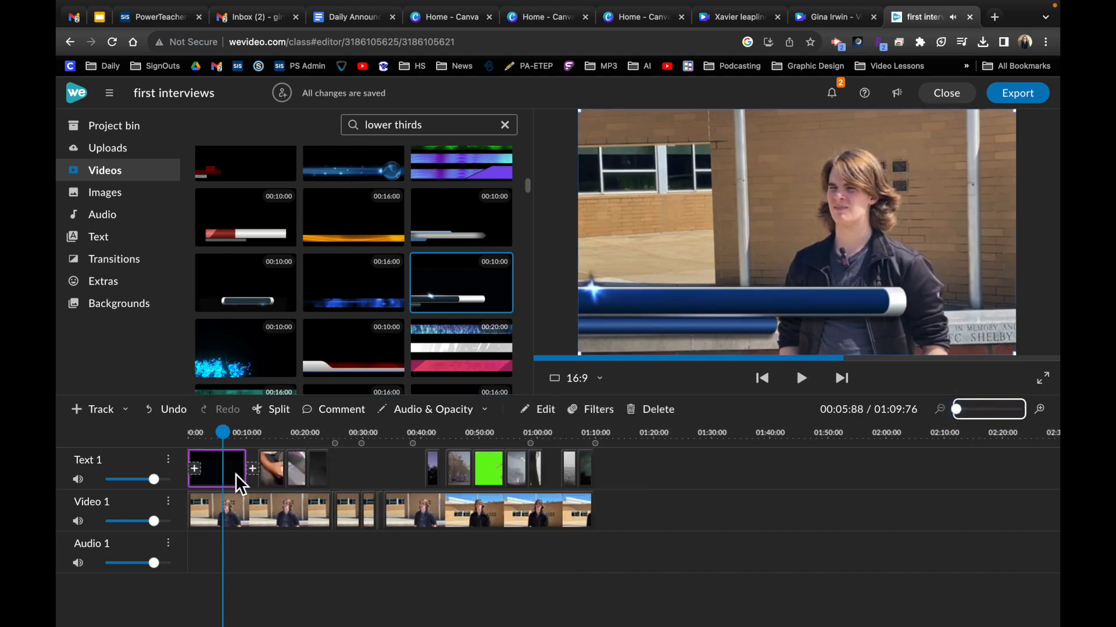
pyautogui.doubleClick(236, 473)
pyautogui.moveTo(165, 167); pyautogui.dragTo(171, 173)
pyautogui.moveTo(777, 267); pyautogui.dragTo(728, 297)
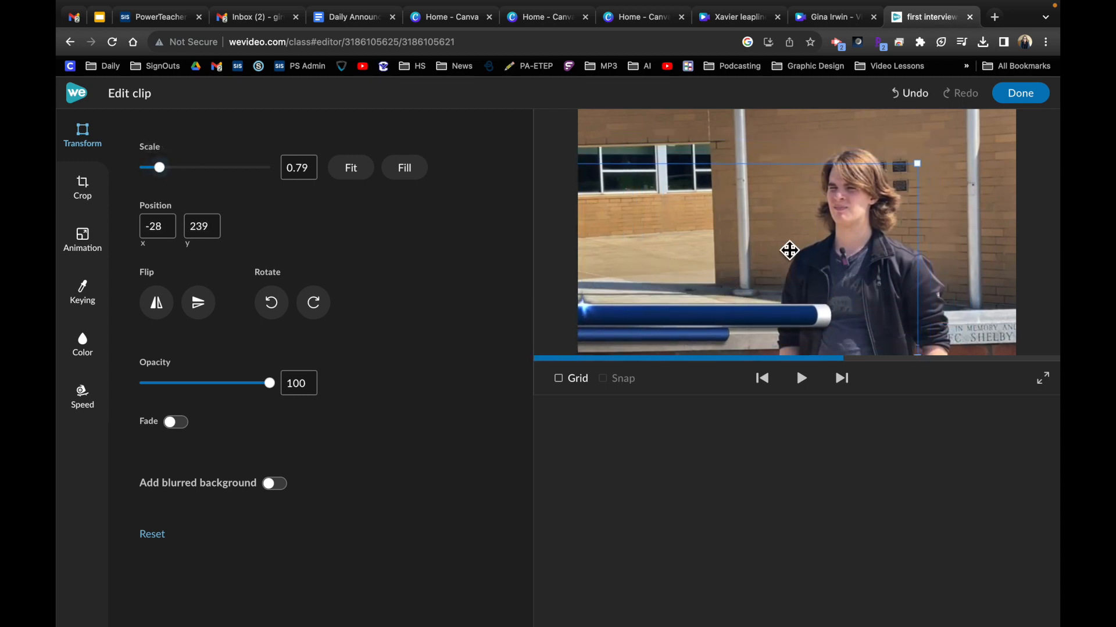
pyautogui.click(1035, 99)
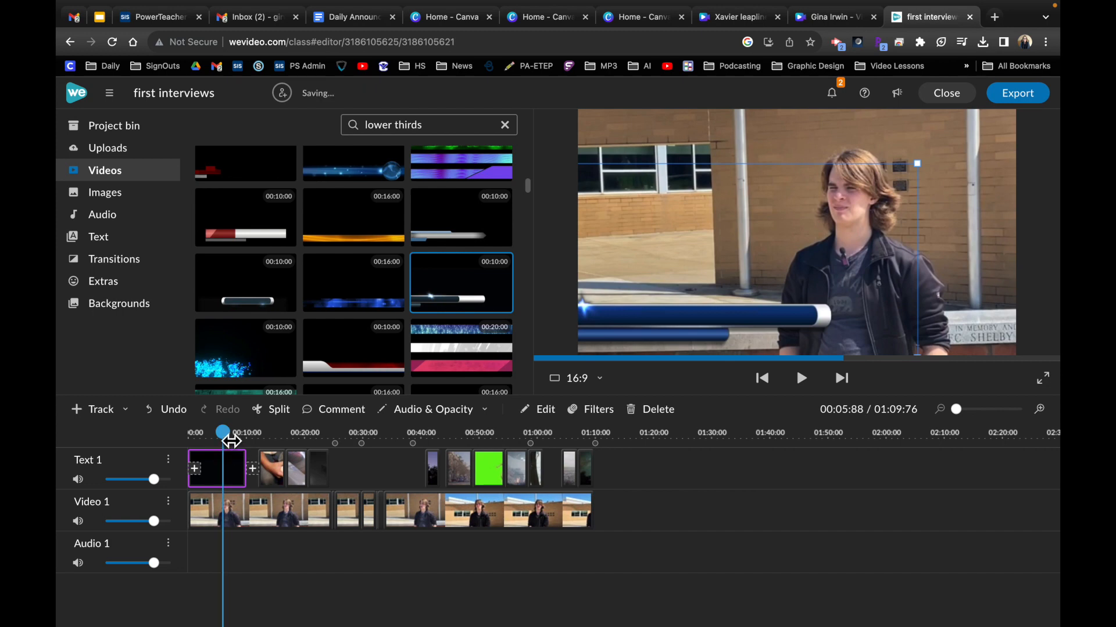
# Play the timeline from the start to check the resized lower third, stopping at about two seconds.
pyautogui.moveTo(231, 441); pyautogui.dragTo(161, 440)
pyautogui.press('space')
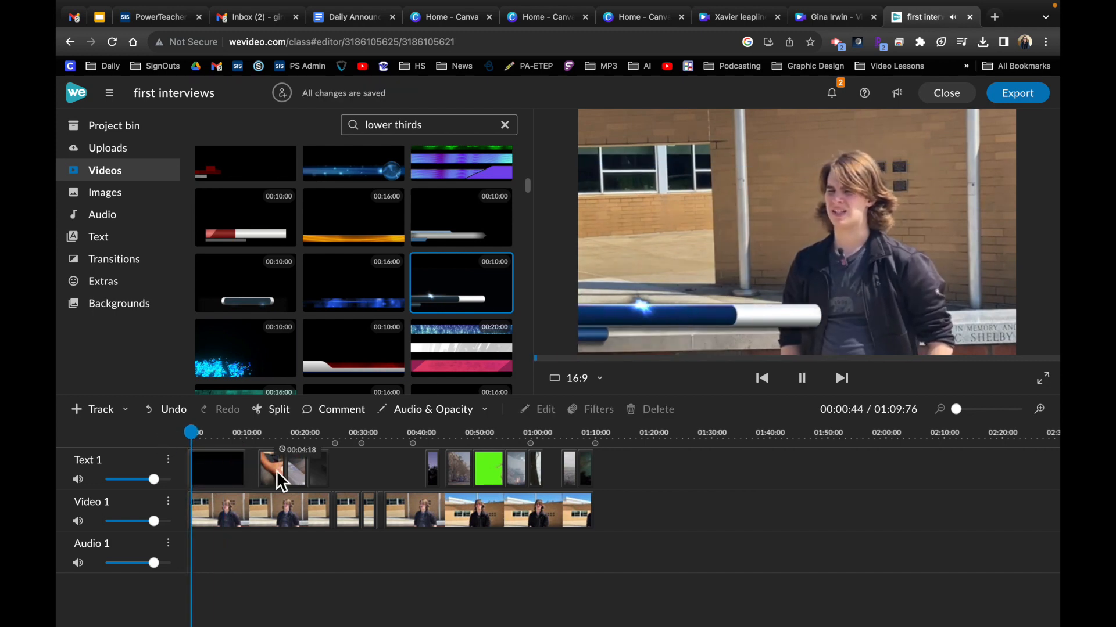
pyautogui.click(204, 469)
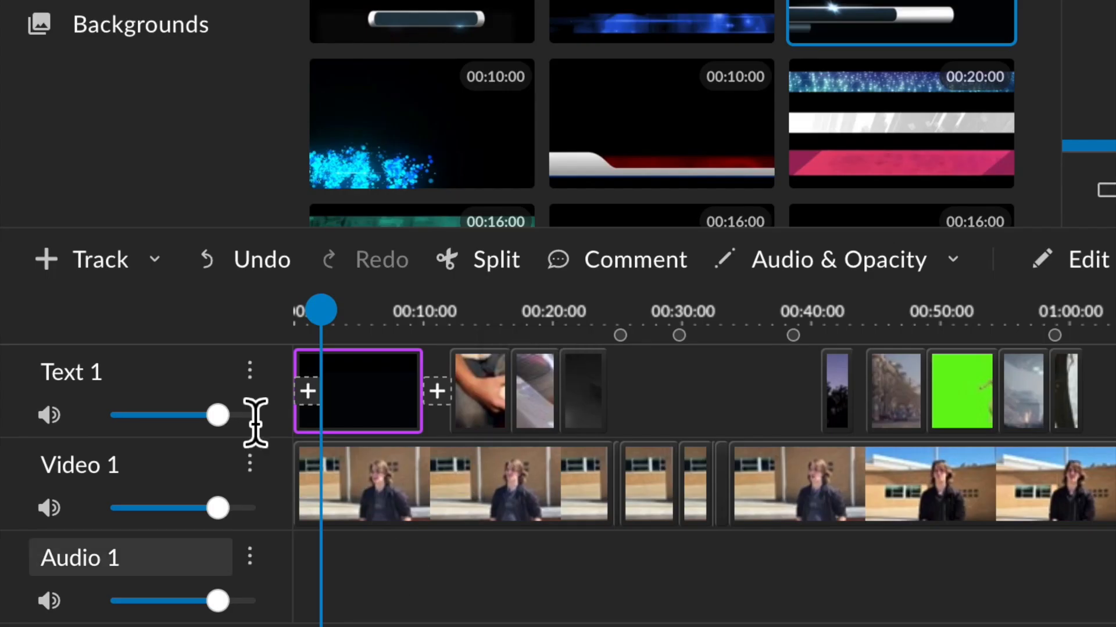
# Add a new Video / Text track above the lower third and open the text template library.
pyautogui.click(99, 264)
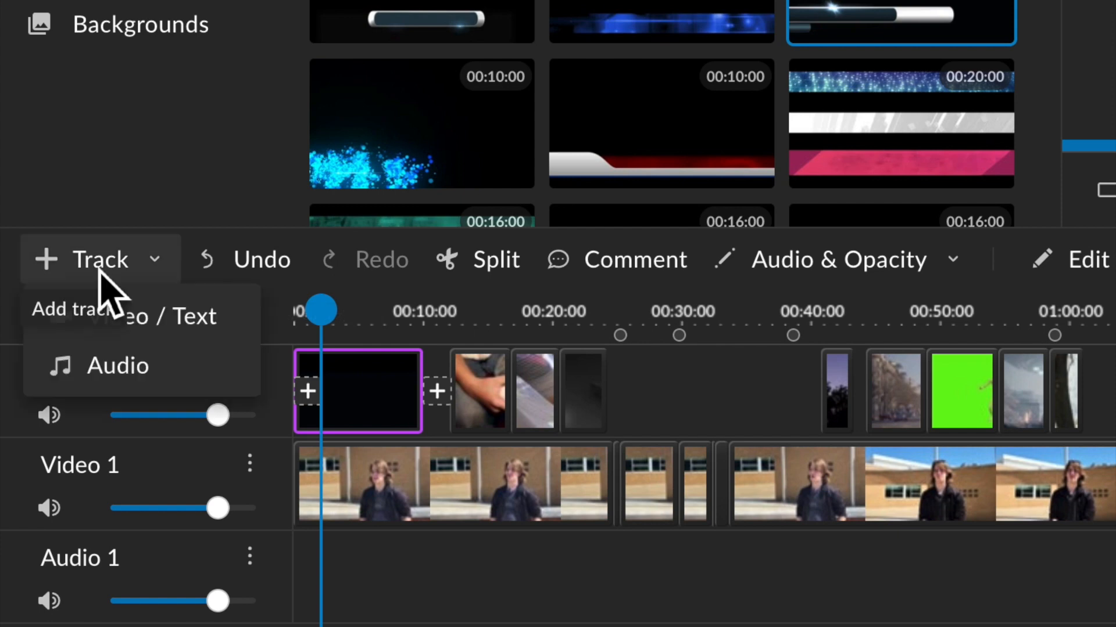
pyautogui.click(135, 323)
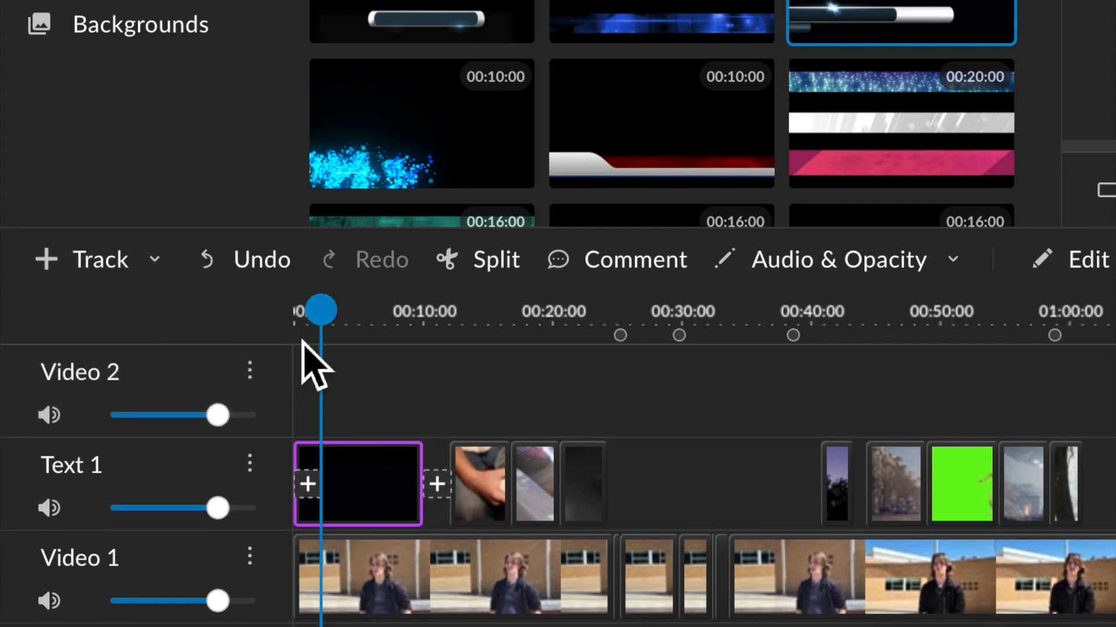
pyautogui.click(104, 236)
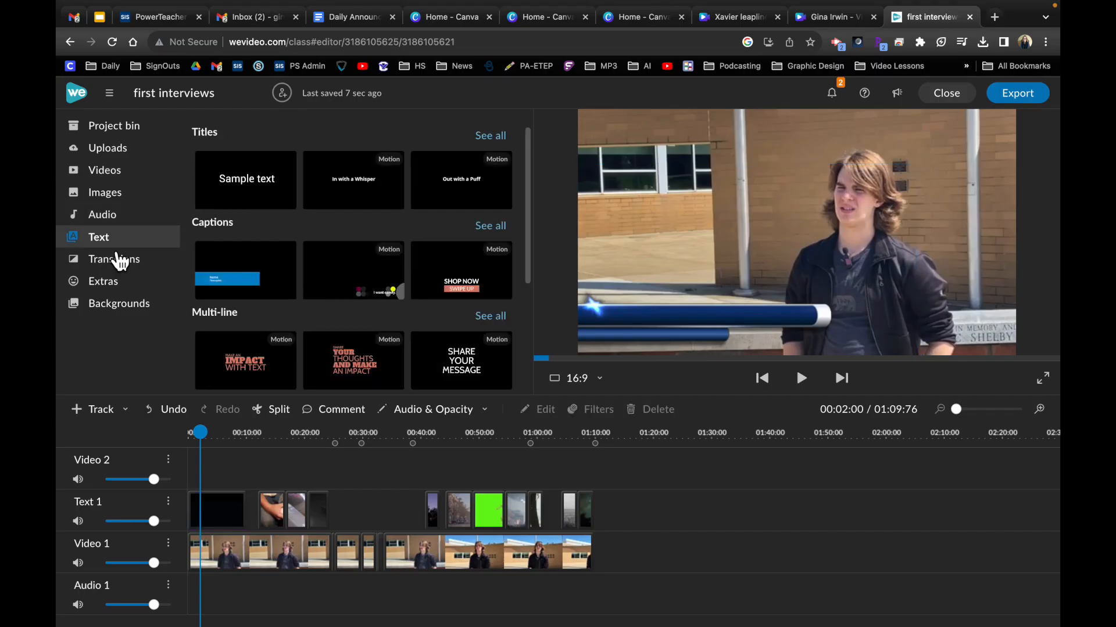
# Try placing the blue Name and Description caption on the Video 2 track at about 24 seconds.
pyautogui.scroll(-3, 373, 220)
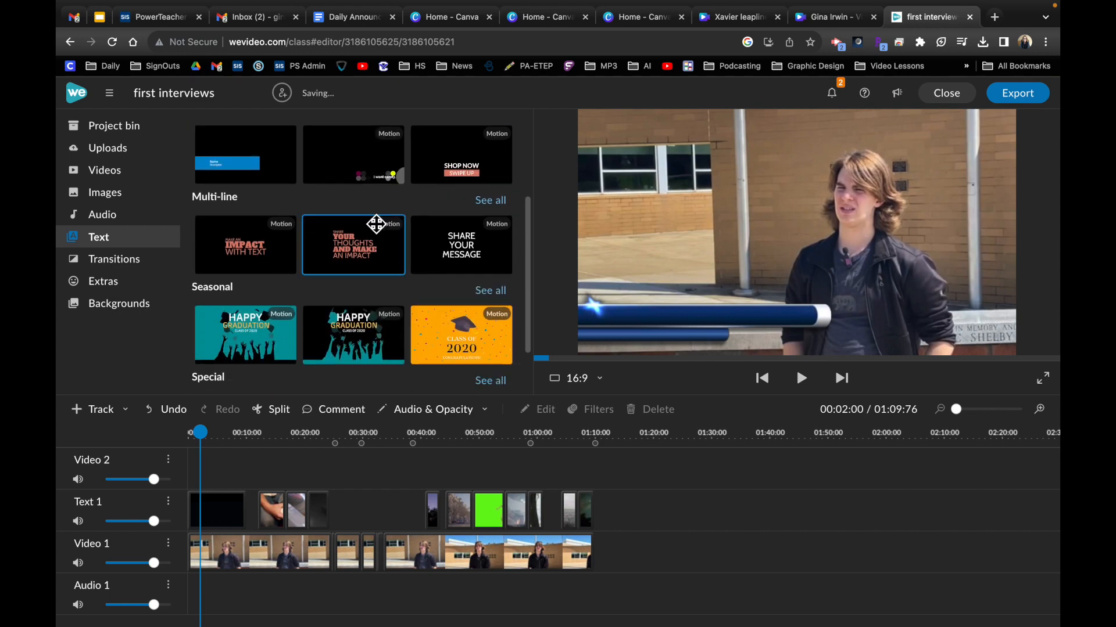
pyautogui.scroll(1, 376, 223)
pyautogui.moveTo(236, 221); pyautogui.dragTo(344, 470)
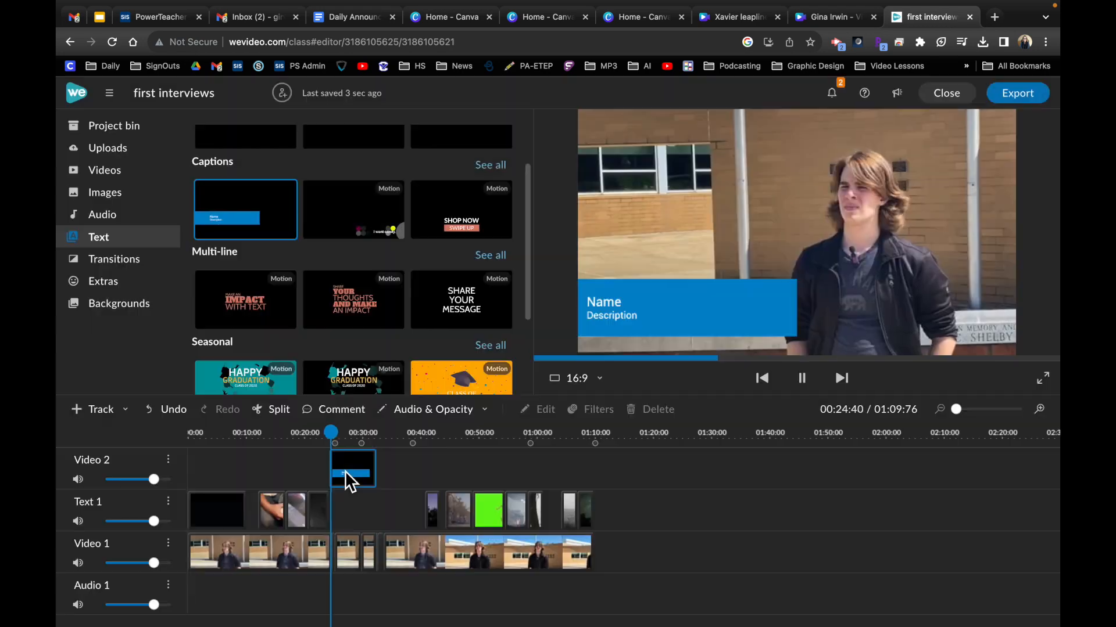
pyautogui.click(344, 471)
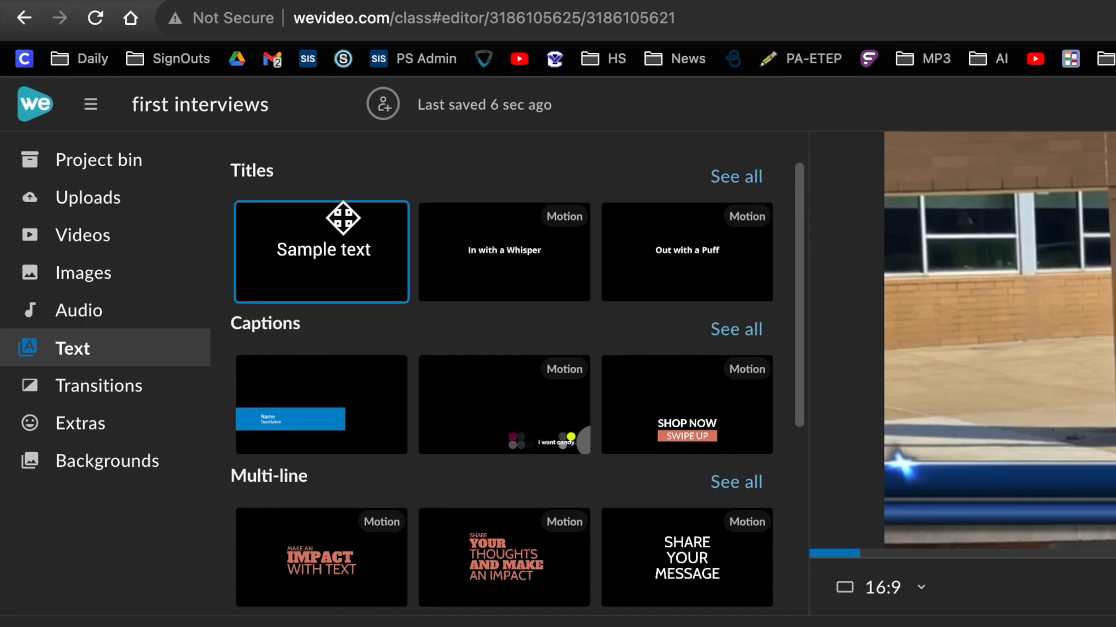
# Browse the full Titles collection and place the Elastic snap title at the start of the Video 2 track.
pyautogui.click(732, 182)
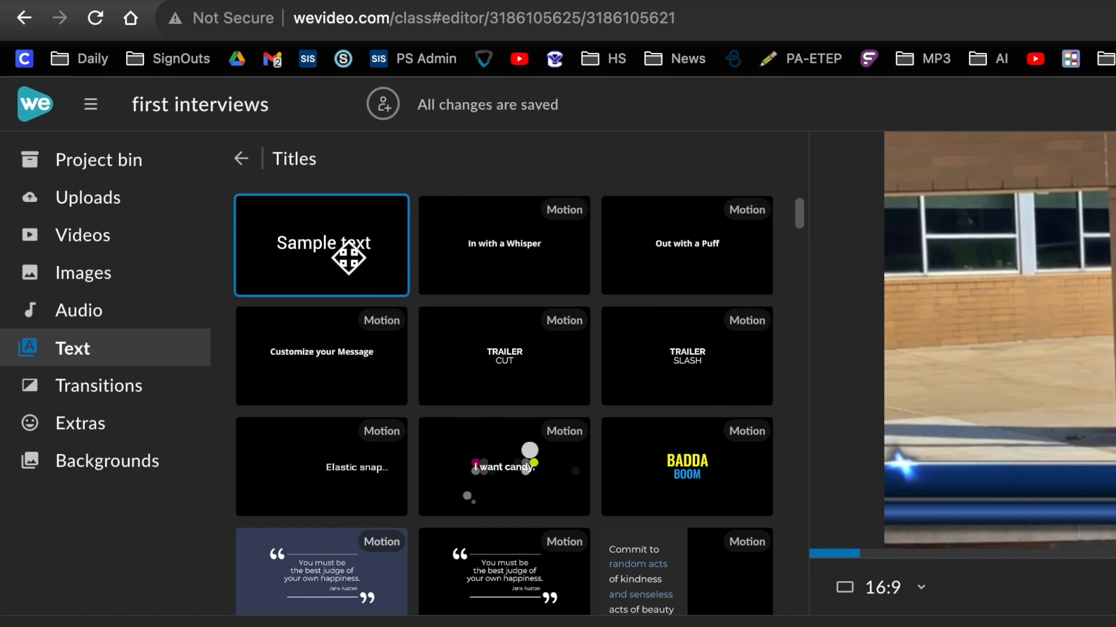
pyautogui.click(348, 259)
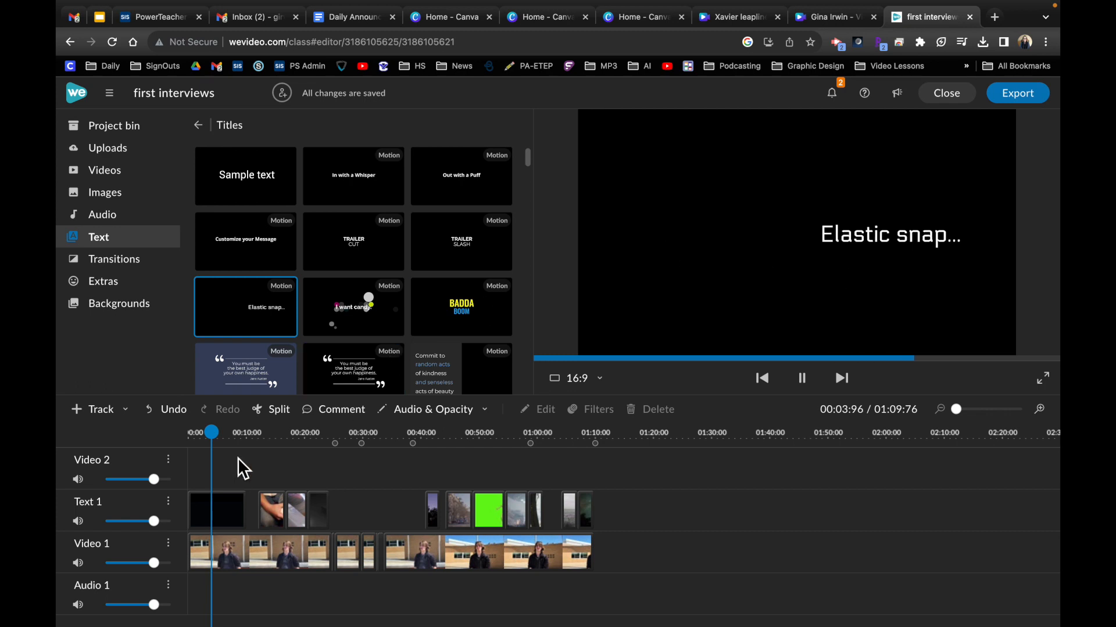
pyautogui.moveTo(217, 441); pyautogui.dragTo(205, 440)
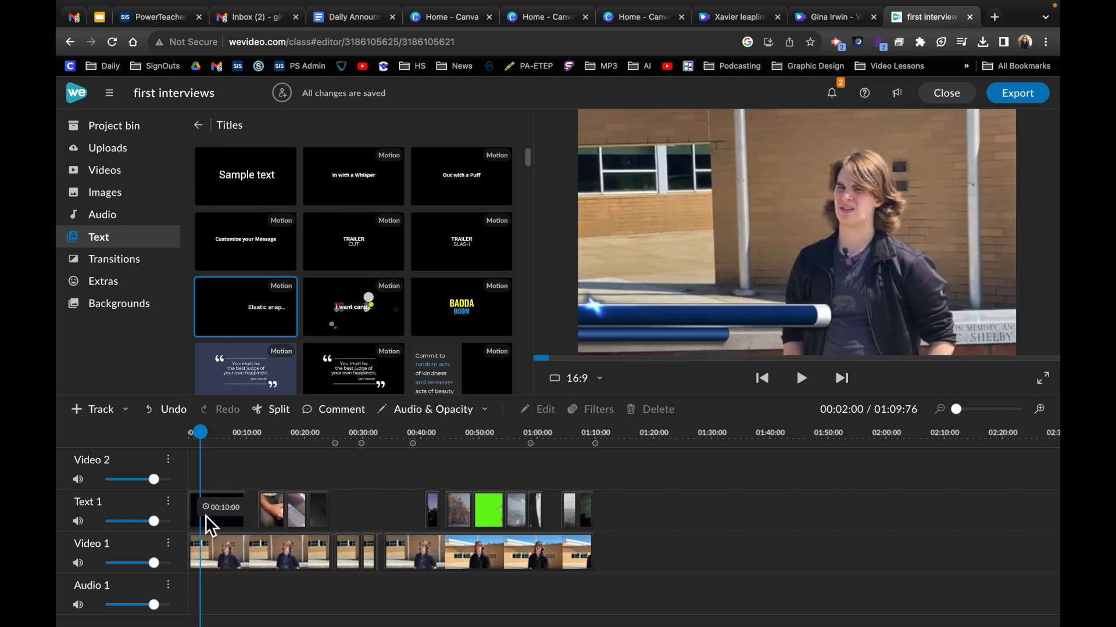
pyautogui.scroll(-2, 276, 330)
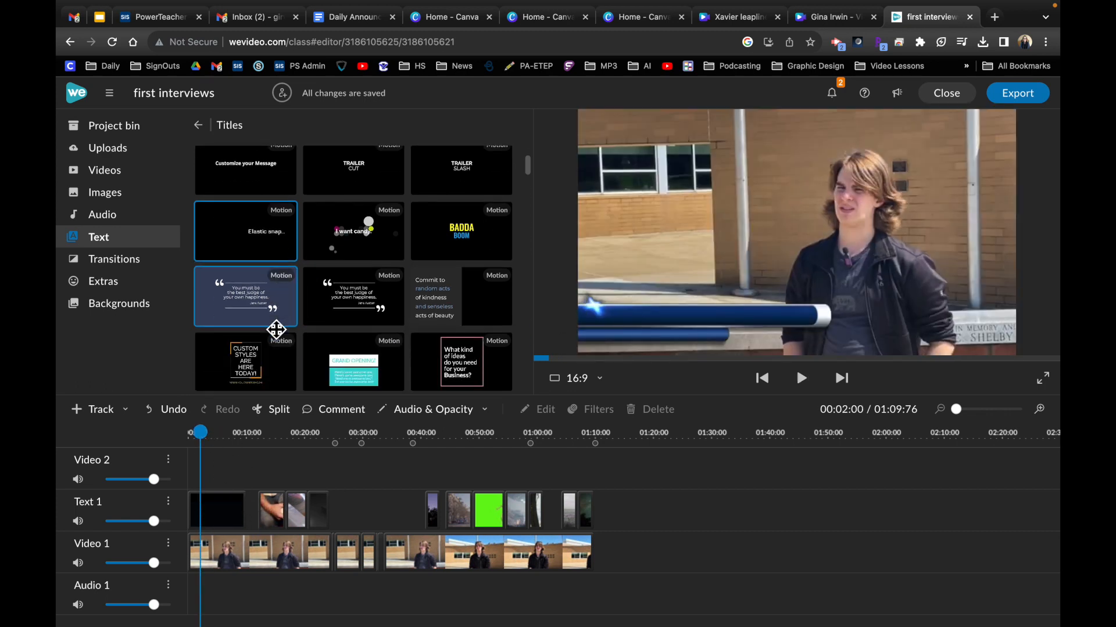
pyautogui.moveTo(276, 228); pyautogui.dragTo(200, 493)
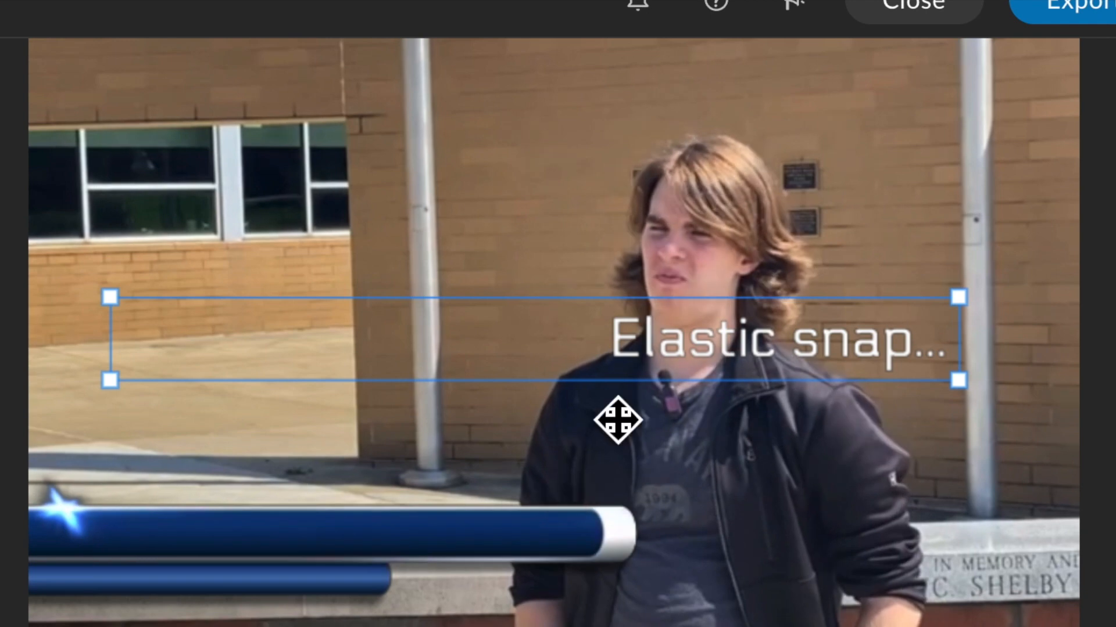
# Shrink the Elastic snap title in the preview and fit it over the lower third's wide blue bar.
pyautogui.moveTo(774, 329); pyautogui.dragTo(321, 546)
pyautogui.moveTo(511, 598); pyautogui.dragTo(453, 582)
pyautogui.moveTo(358, 566); pyautogui.dragTo(364, 569)
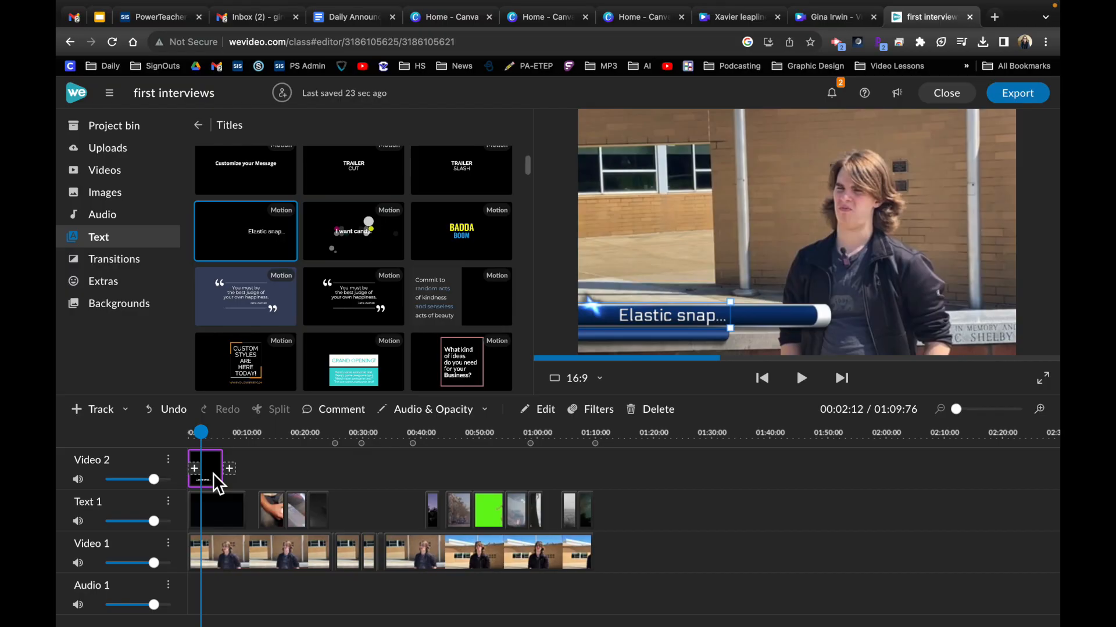
# Open the title clip for editing and replace its sample text with the interviewee's full name.
pyautogui.doubleClick(214, 476)
pyautogui.click(191, 206)
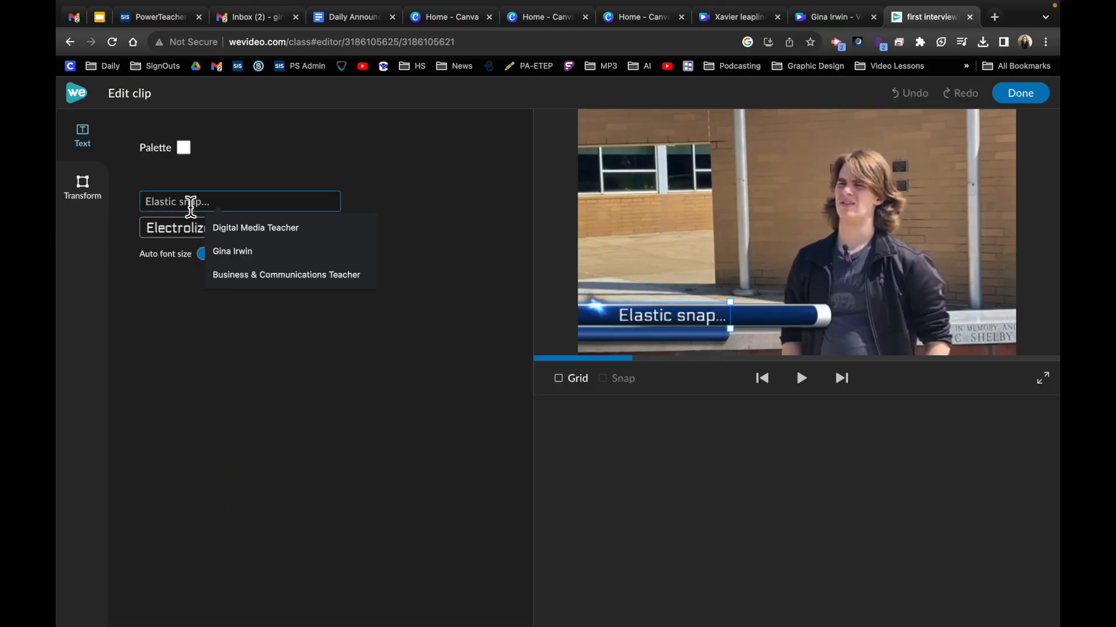
pyautogui.tripleClick(205, 212)
pyautogui.press('BackSpace')
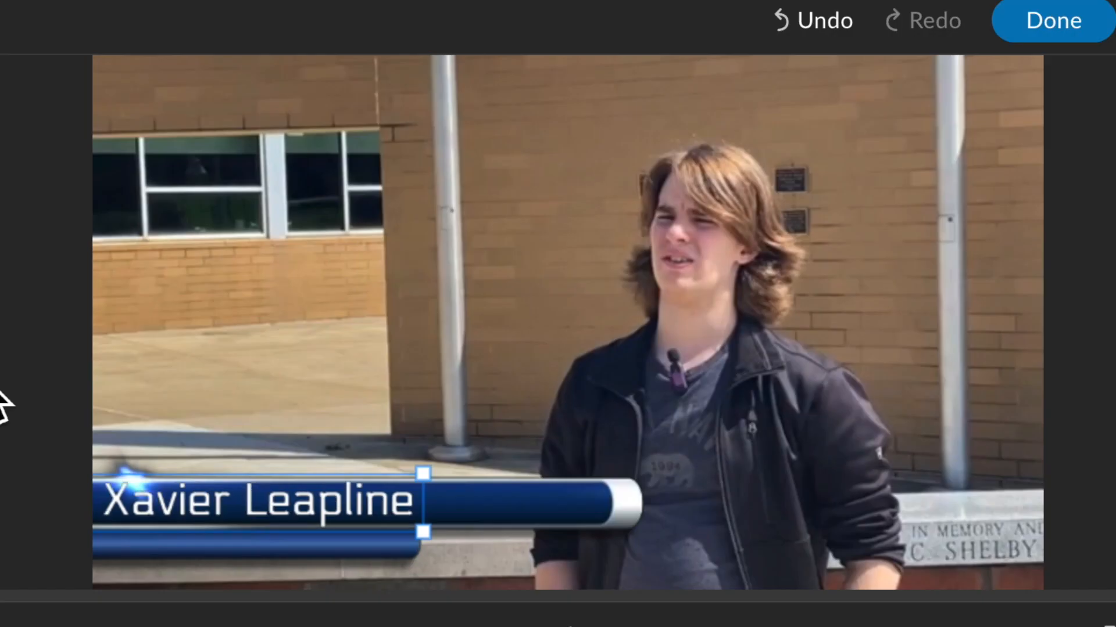
# Turn off auto font size for the name, set it to 90, fit it within the wide bar and apply the changes.
pyautogui.moveTo(244, 528); pyautogui.dragTo(346, 532)
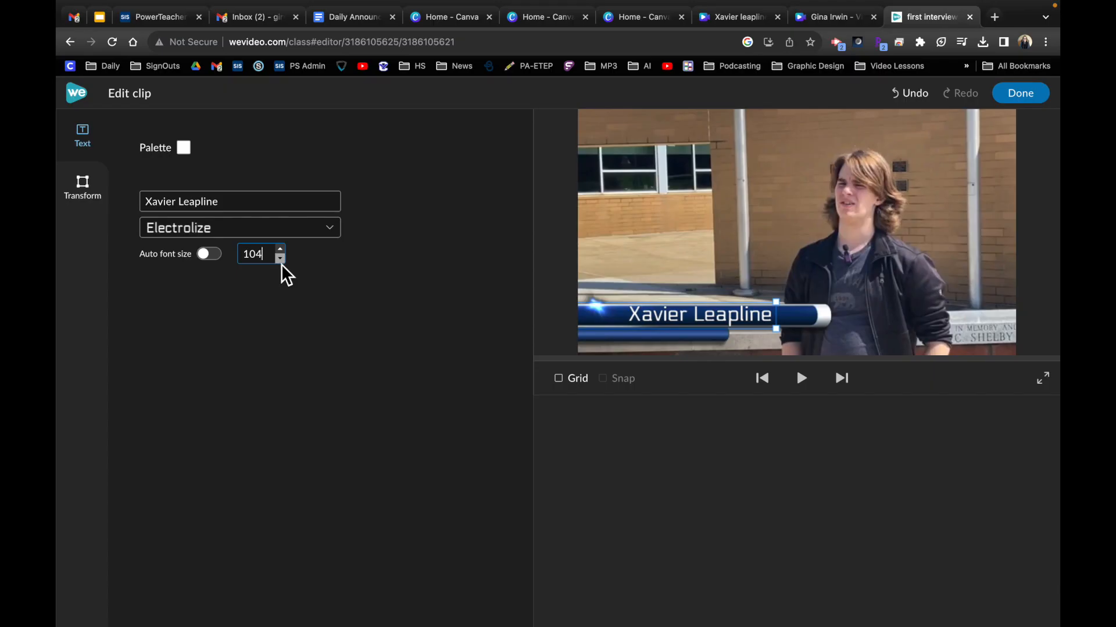
pyautogui.click(280, 259)
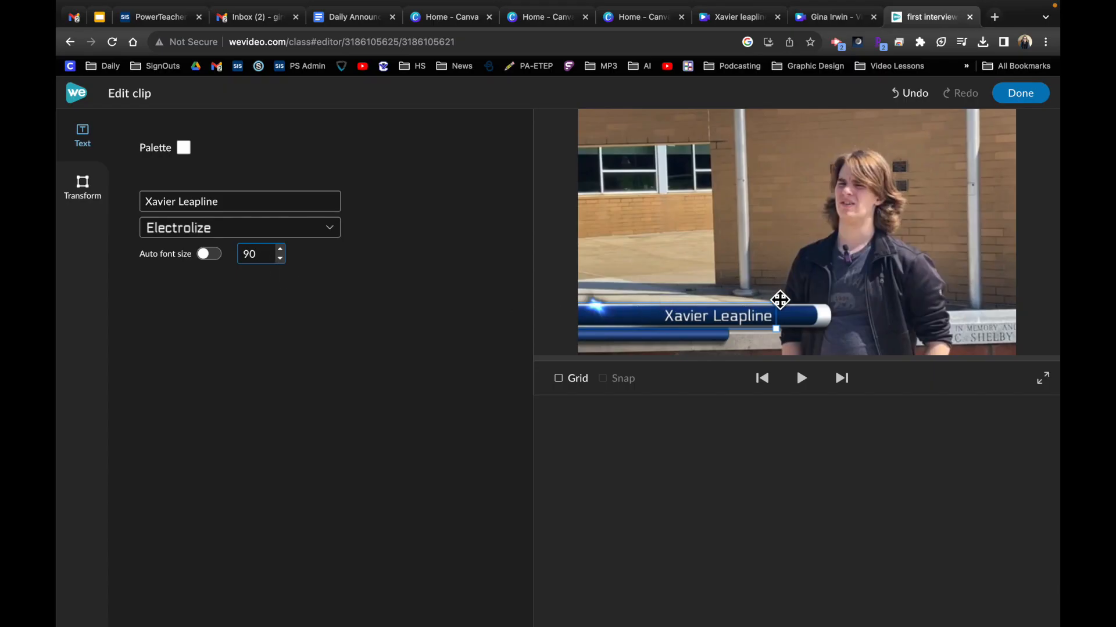
pyautogui.moveTo(783, 308); pyautogui.dragTo(762, 318)
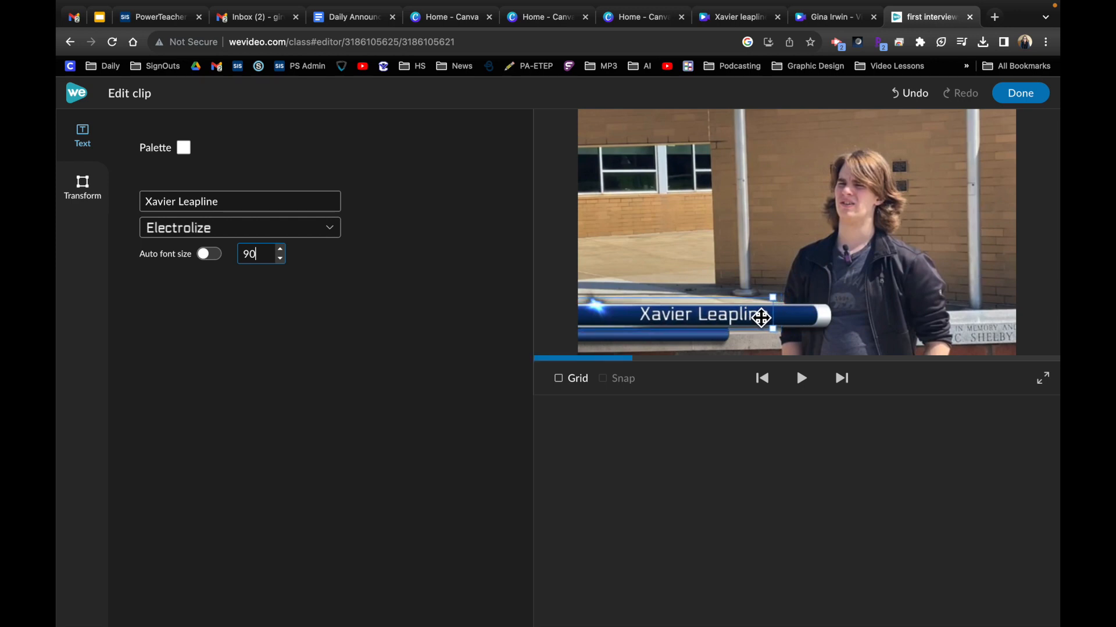
pyautogui.click(1045, 99)
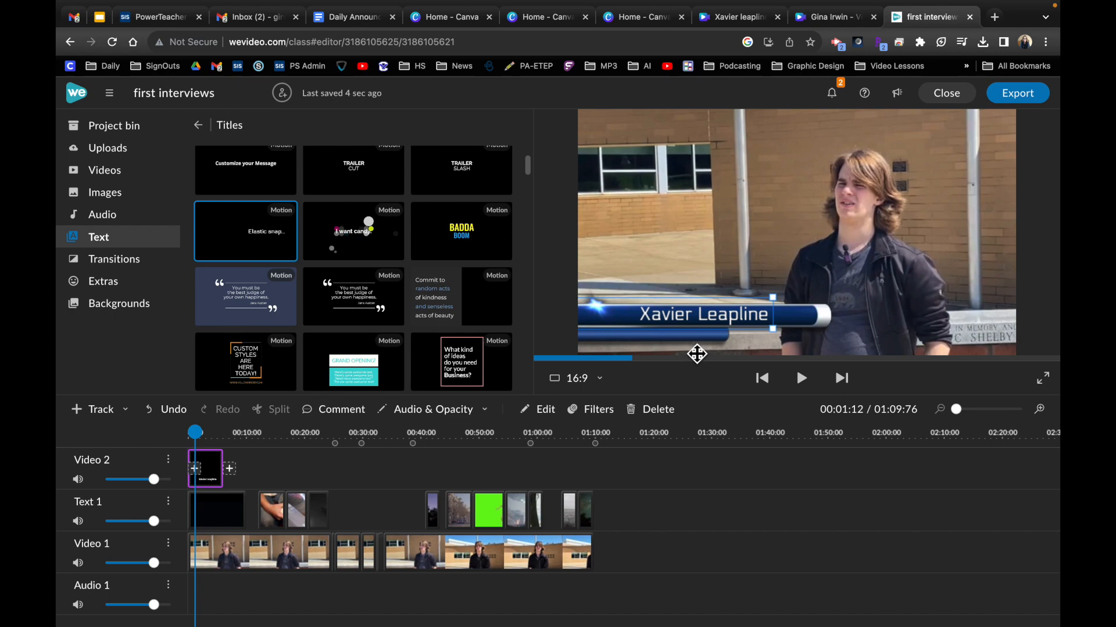
pyautogui.moveTo(728, 331); pyautogui.dragTo(728, 327)
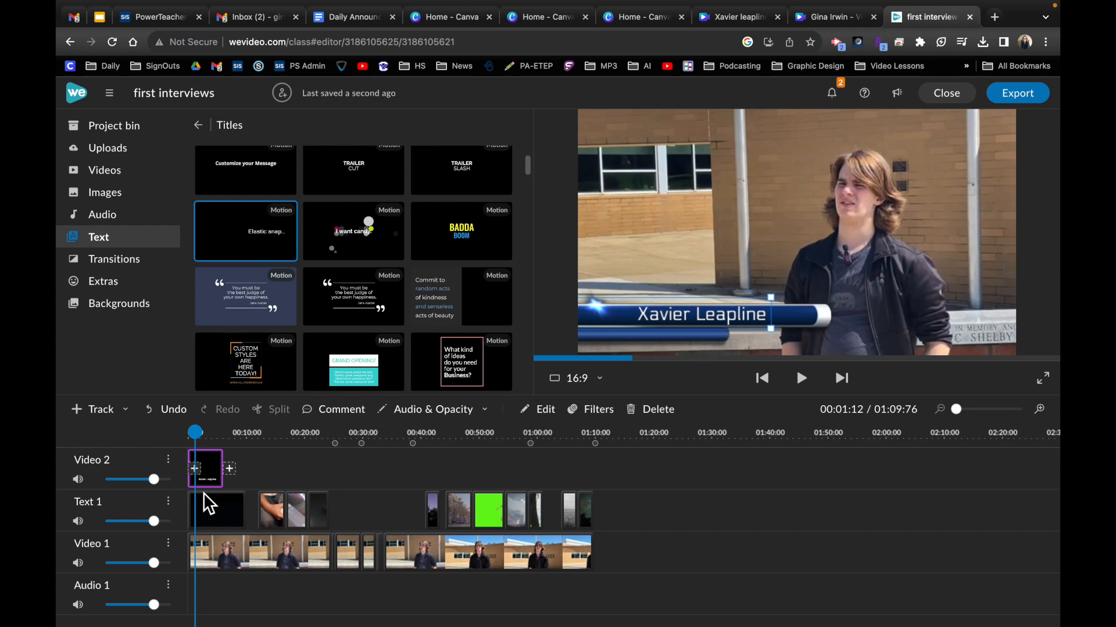
# Extend the name title clip to about 10 seconds so it ends with the lower-third clip.
pyautogui.click(969, 415)
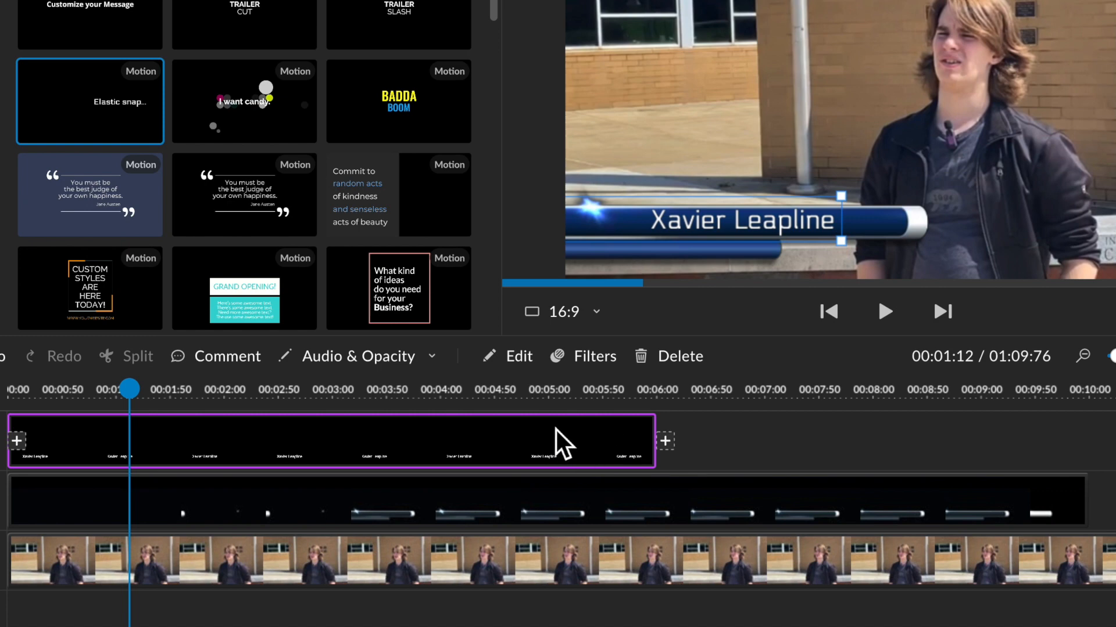
pyautogui.click(1063, 503)
pyautogui.click(552, 450)
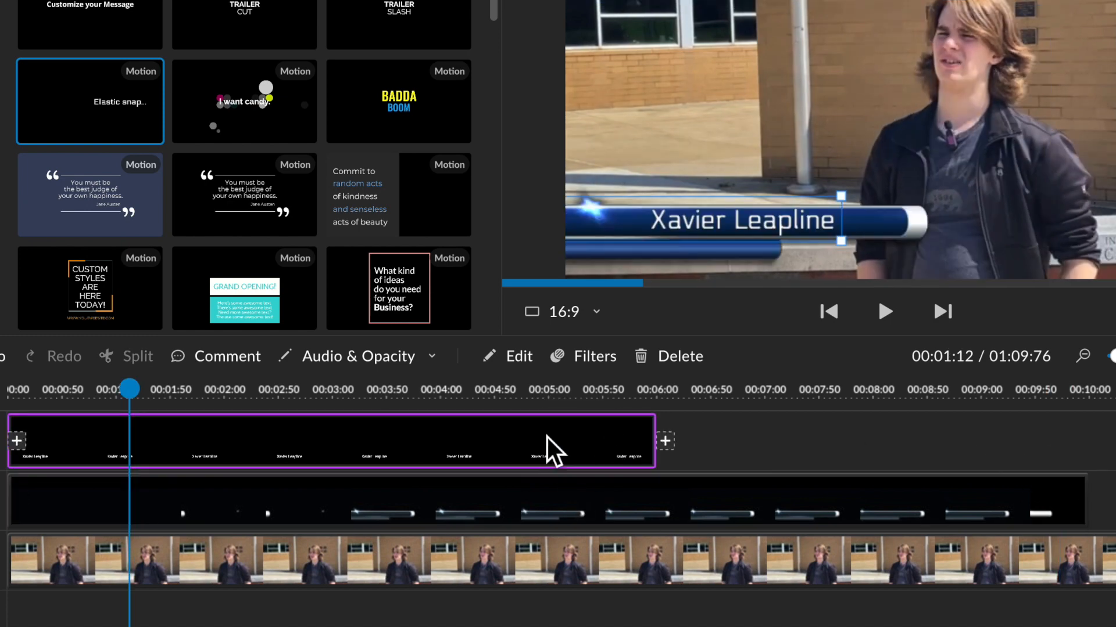
pyautogui.moveTo(655, 465); pyautogui.dragTo(1092, 458)
# Play the timeline from the start to check the name title, stopping at about 4.6 seconds.
pyautogui.click(1095, 392)
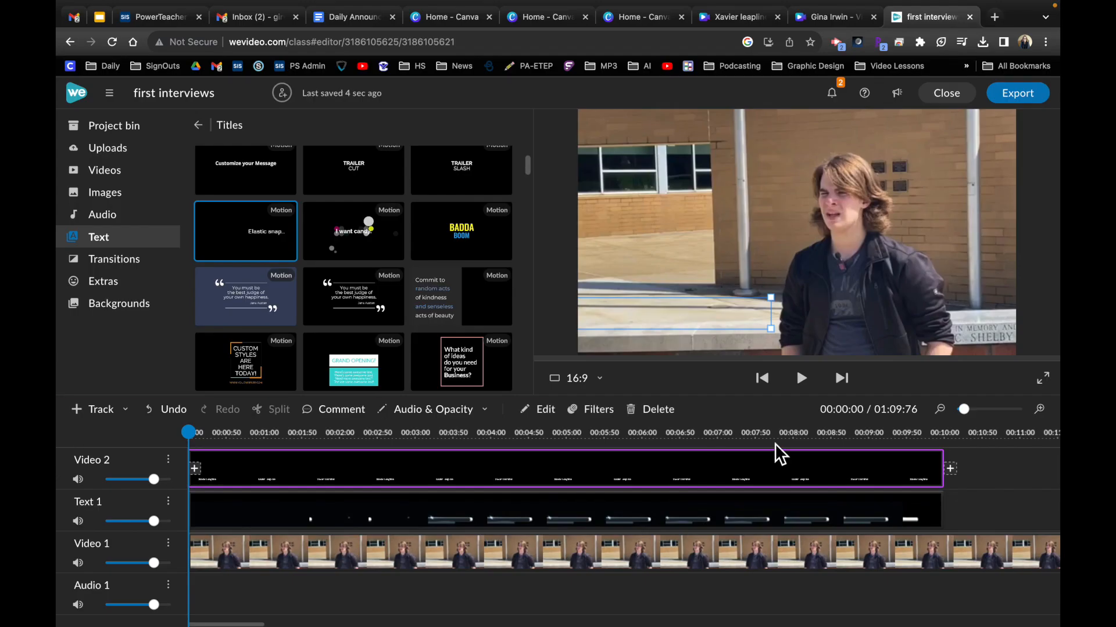
pyautogui.click(802, 382)
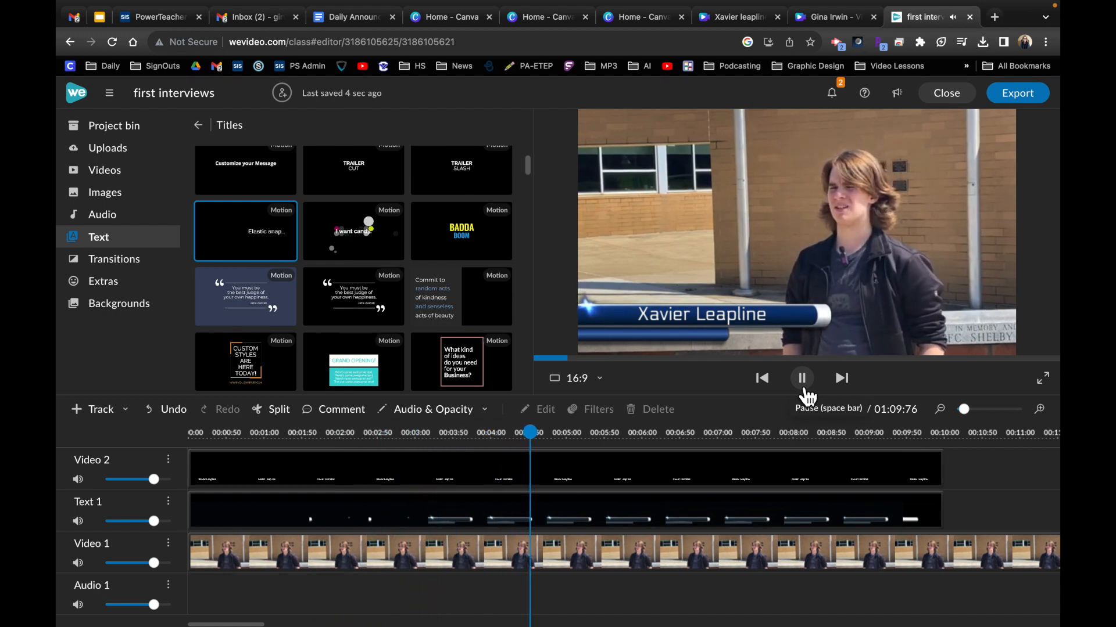
pyautogui.click(803, 379)
# Add another Video / Text track and move the name title up to Video 3, leaving Video 2 empty.
pyautogui.click(645, 344)
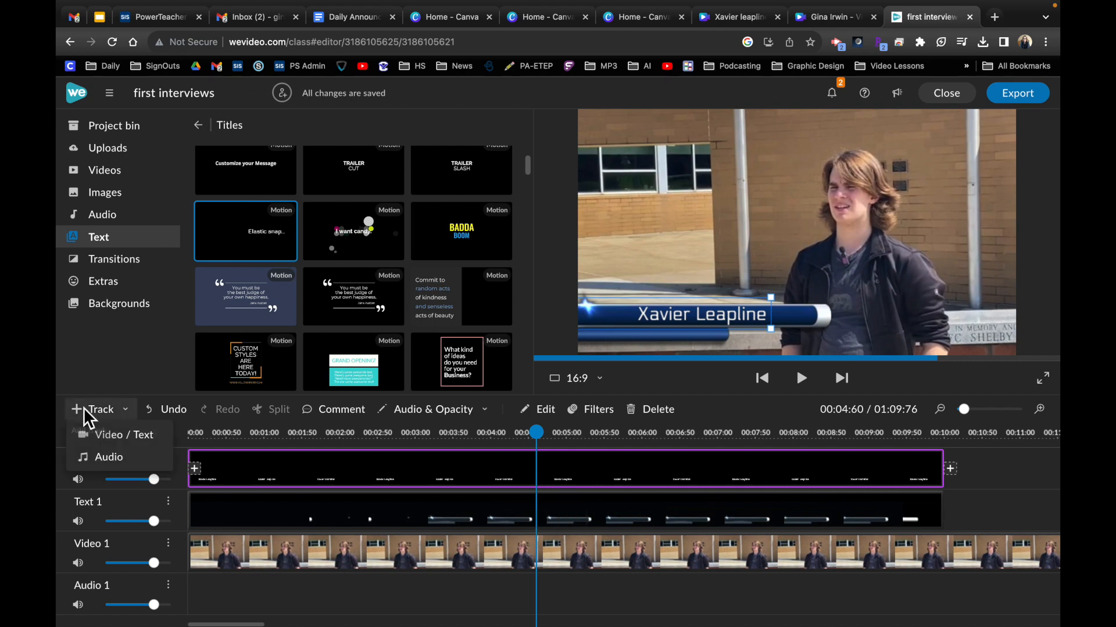
pyautogui.click(105, 436)
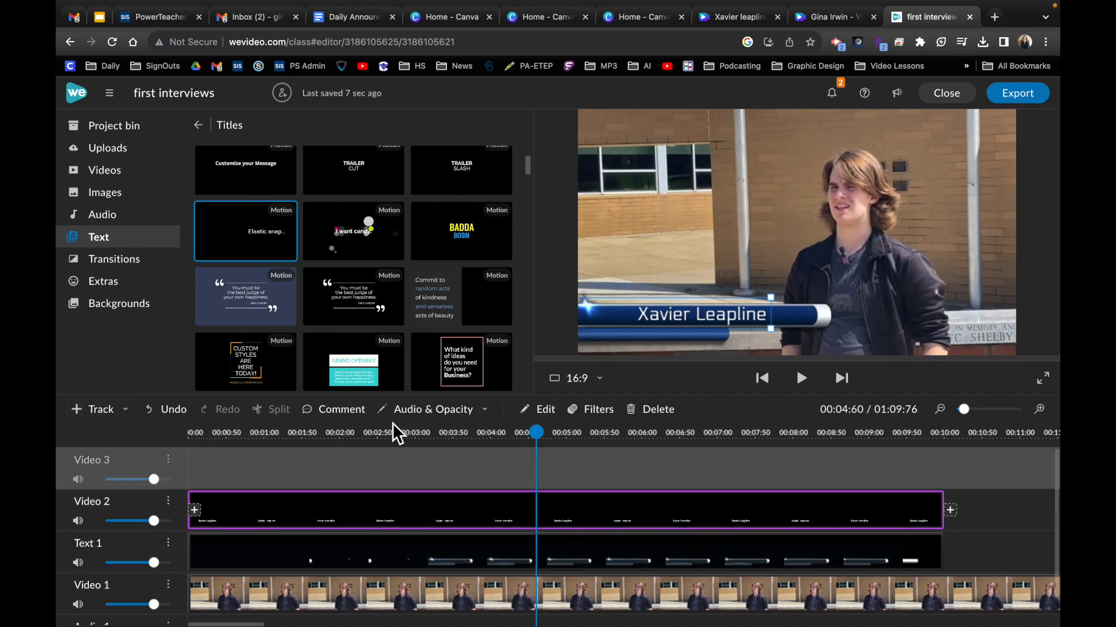
pyautogui.moveTo(479, 507); pyautogui.dragTo(478, 483)
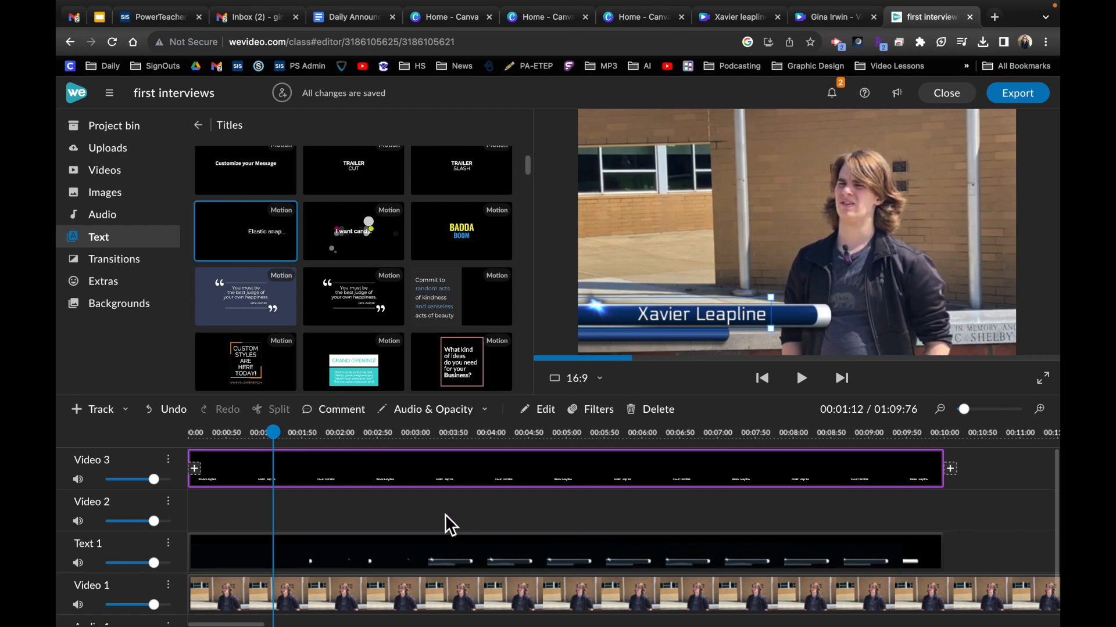
pyautogui.click(375, 511)
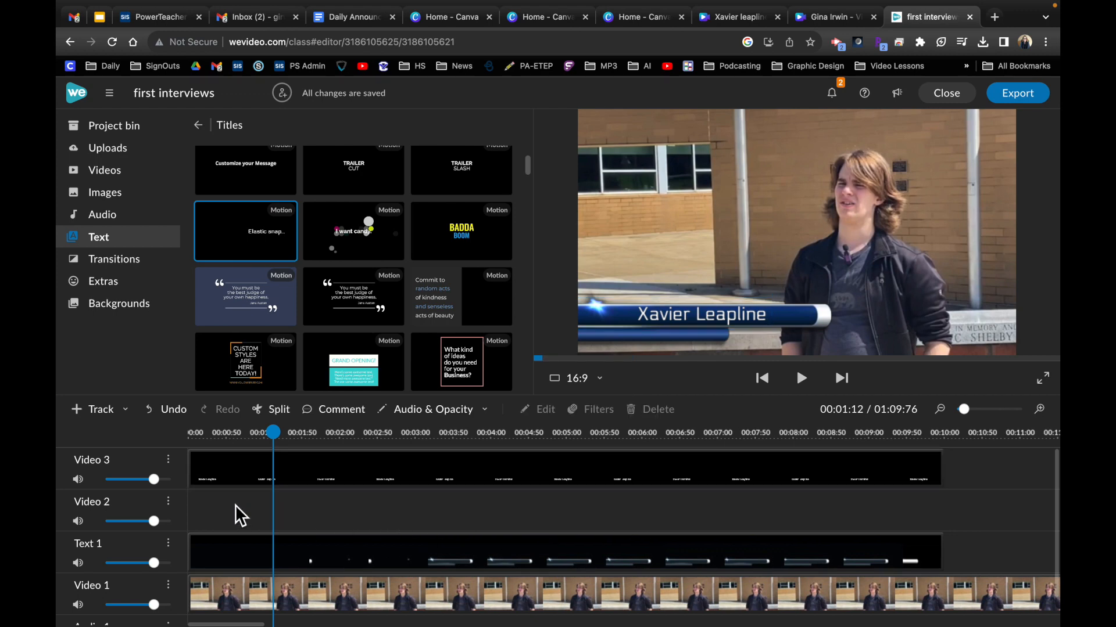
# Place a second Elastic snap title at the start of Video 2 and extend it to 10 seconds.
pyautogui.moveTo(285, 437); pyautogui.dragTo(130, 431)
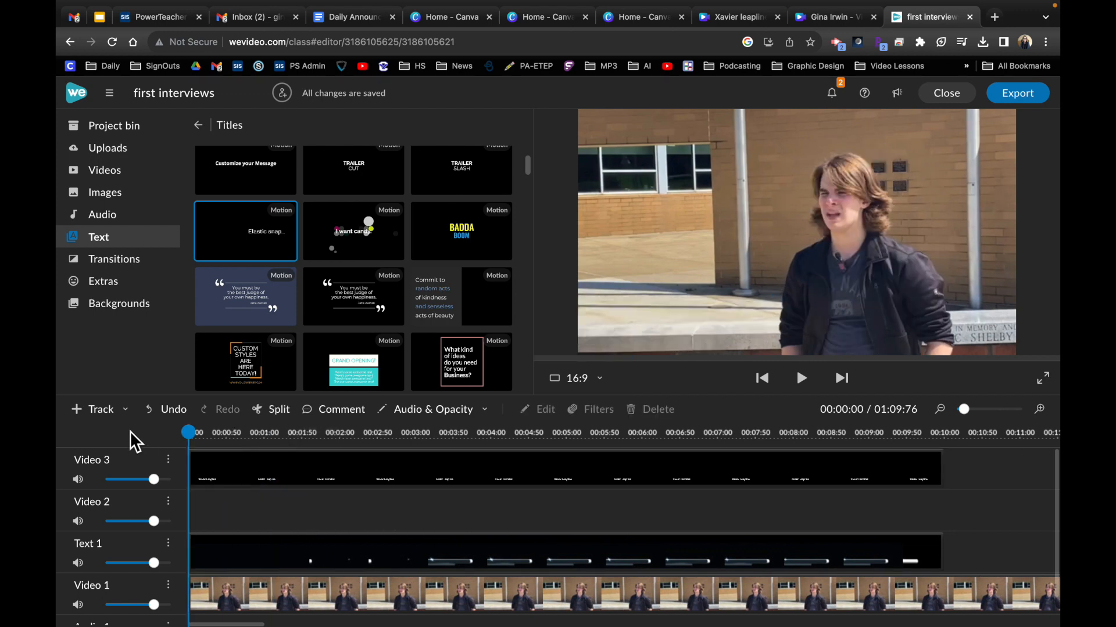
pyautogui.moveTo(274, 245); pyautogui.dragTo(204, 526)
pyautogui.moveTo(640, 512); pyautogui.dragTo(943, 510)
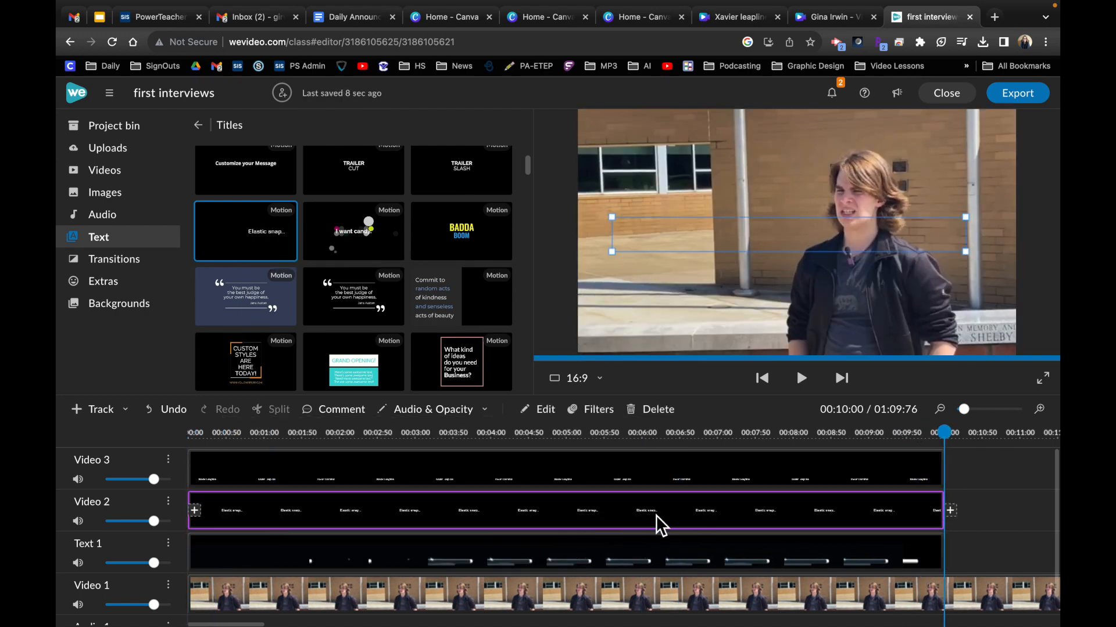
# Open the second title clip for editing and change its text to "CAHS Senior".
pyautogui.doubleClick(539, 517)
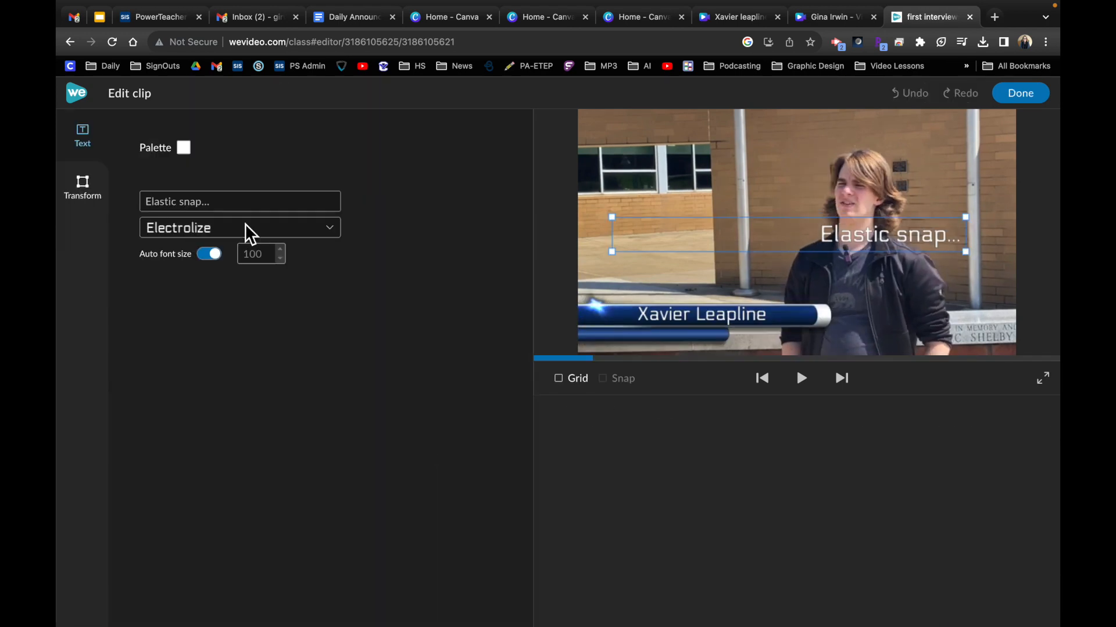
pyautogui.click(203, 208)
pyautogui.write('c')
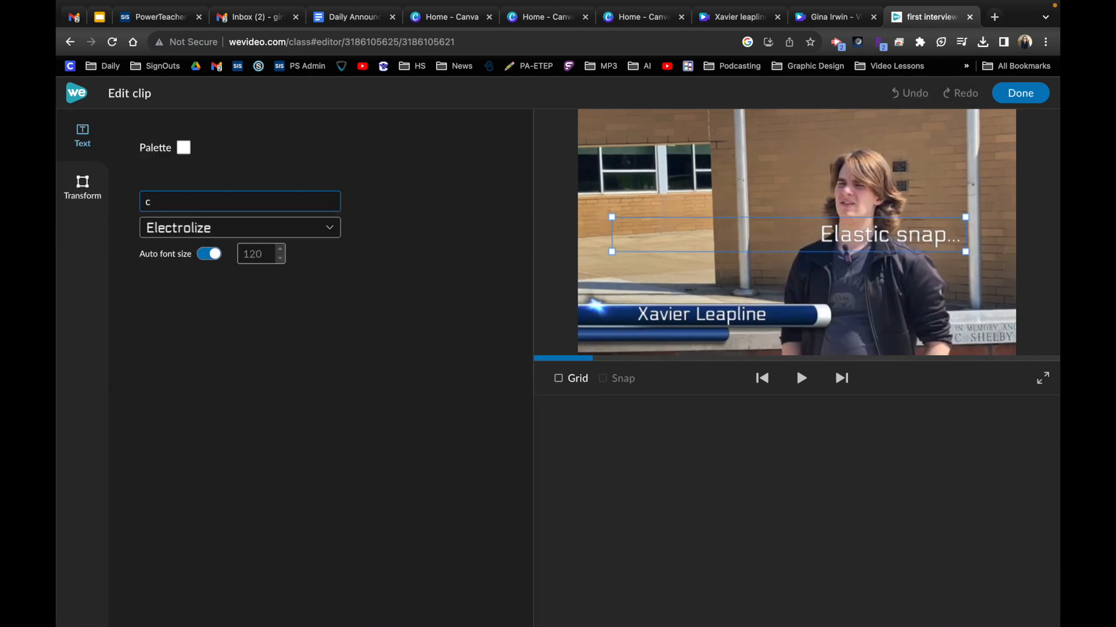
pyautogui.write('AHS Senior')
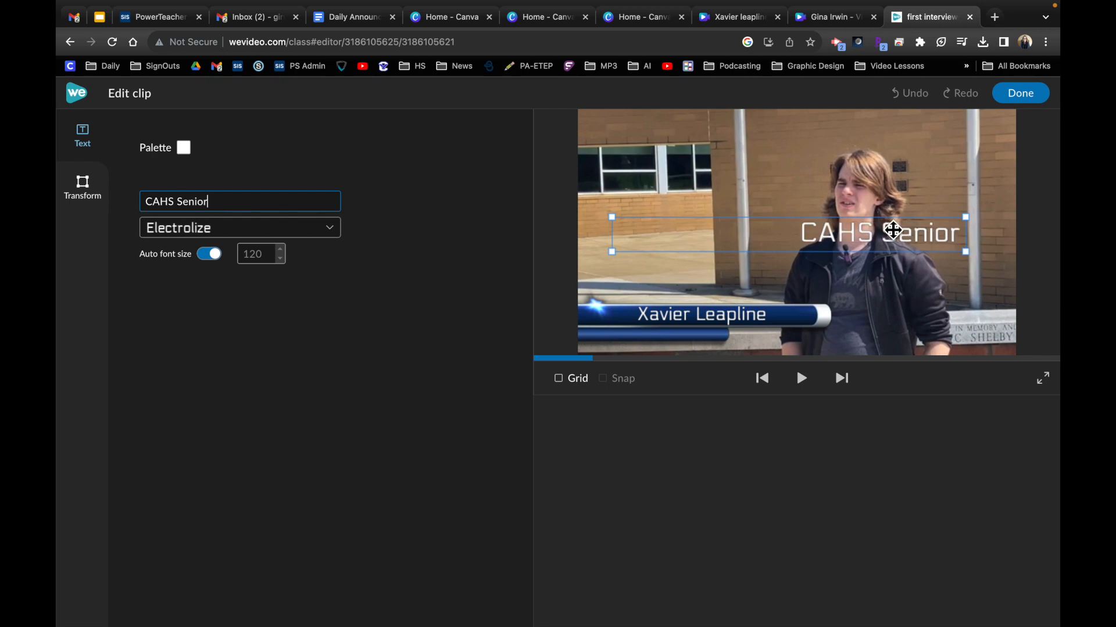
# Shrink the "CAHS Senior" text, fit it on the narrow lower bar beneath the name, and apply the changes.
pyautogui.moveTo(892, 242); pyautogui.dragTo(679, 337)
pyautogui.write('r')
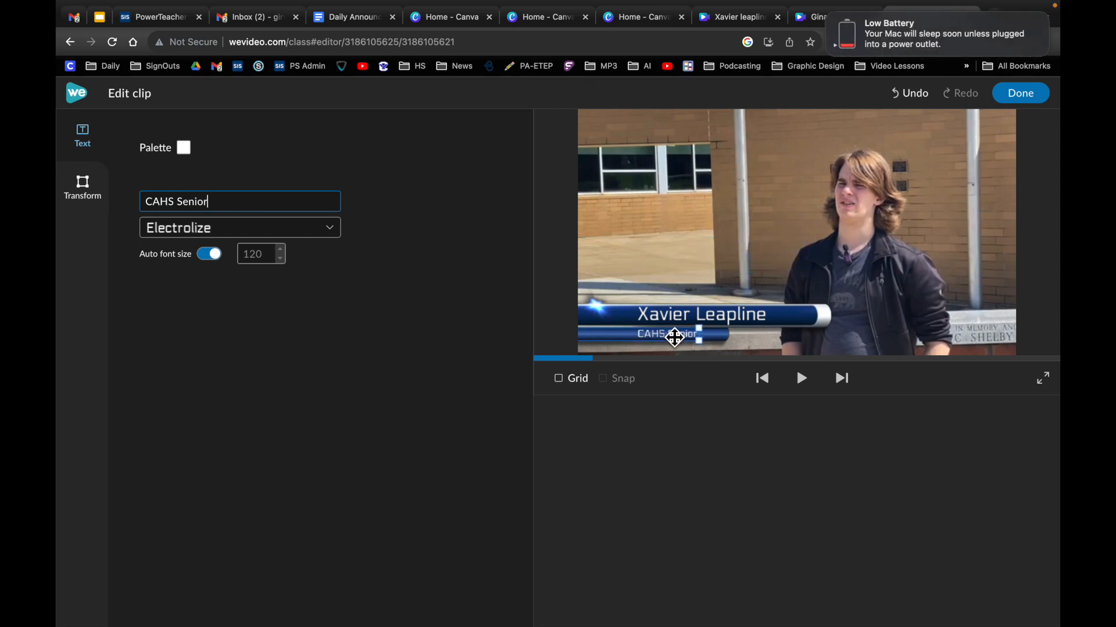
pyautogui.click(830, 15)
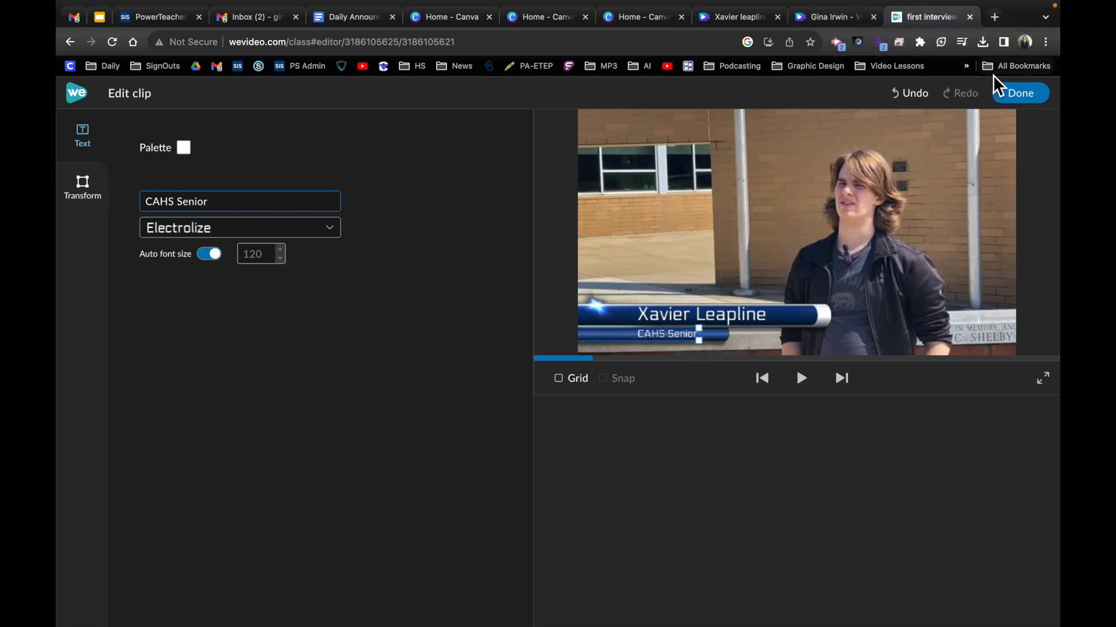
pyautogui.click(1011, 93)
# Play the timeline from the start to review both titles, stopping at about eight seconds, and return to the beginning.
pyautogui.moveTo(272, 441); pyautogui.dragTo(93, 434)
pyautogui.press('space')
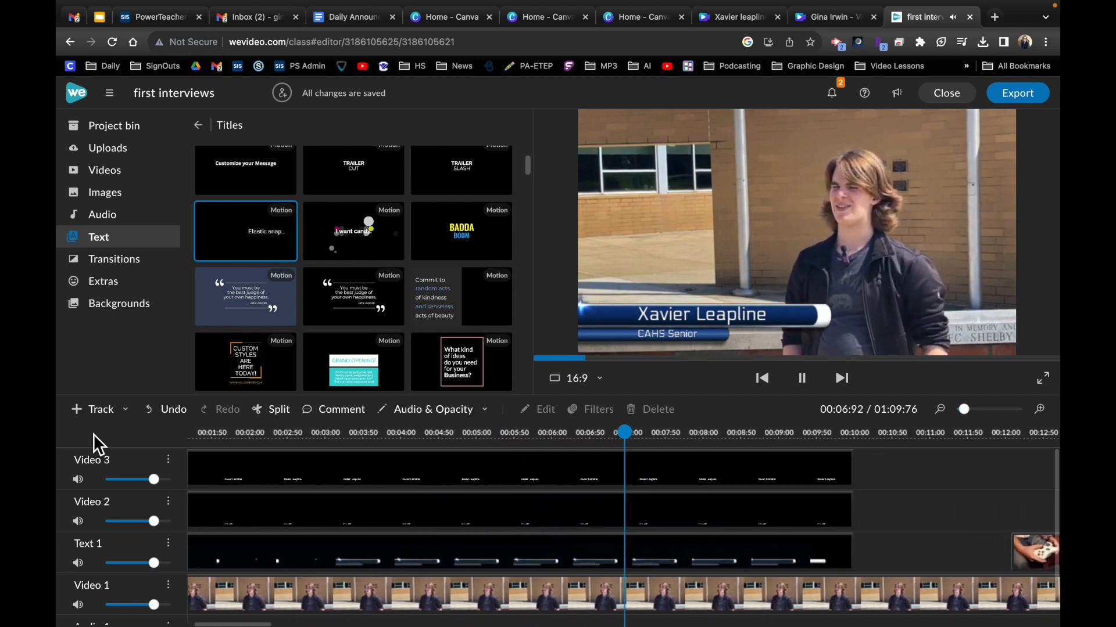
pyautogui.press('space')
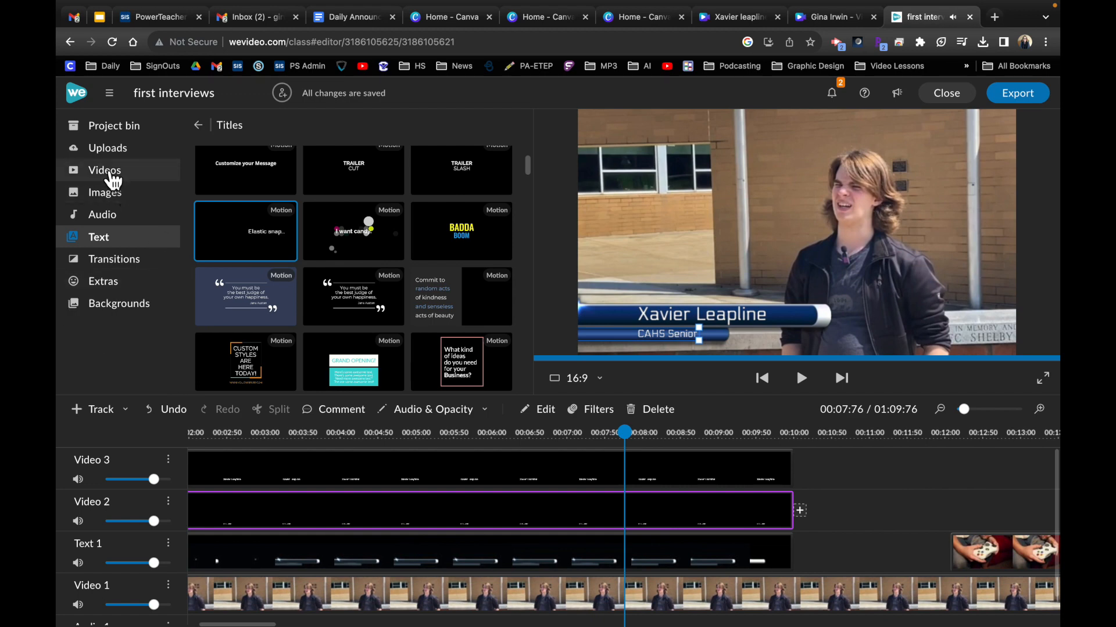
pyautogui.scroll(2, 391, 286)
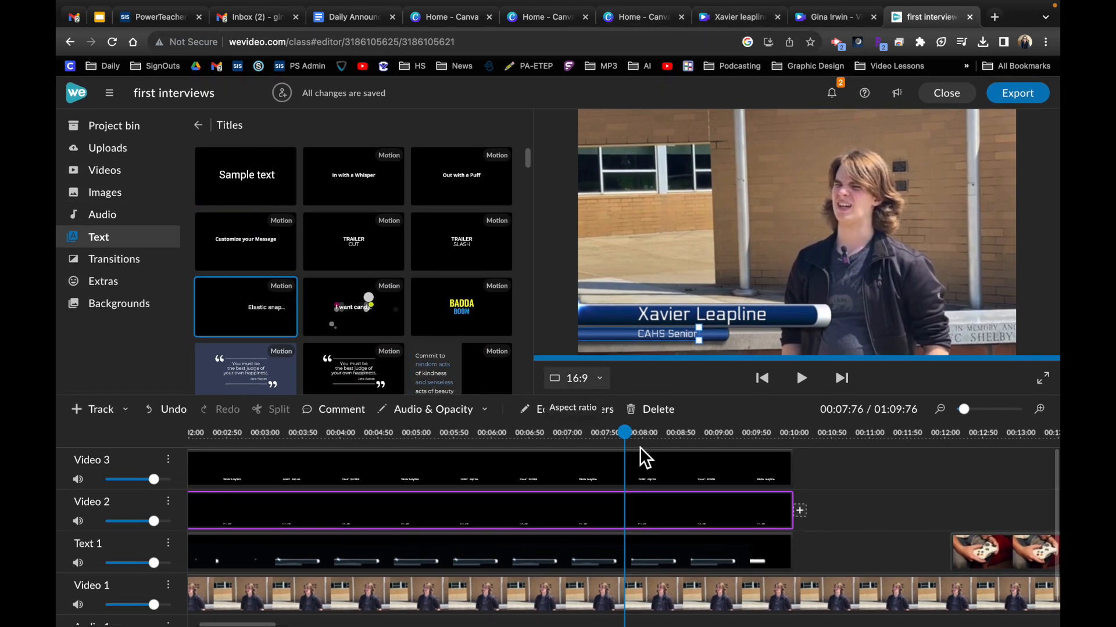
pyautogui.click(761, 379)
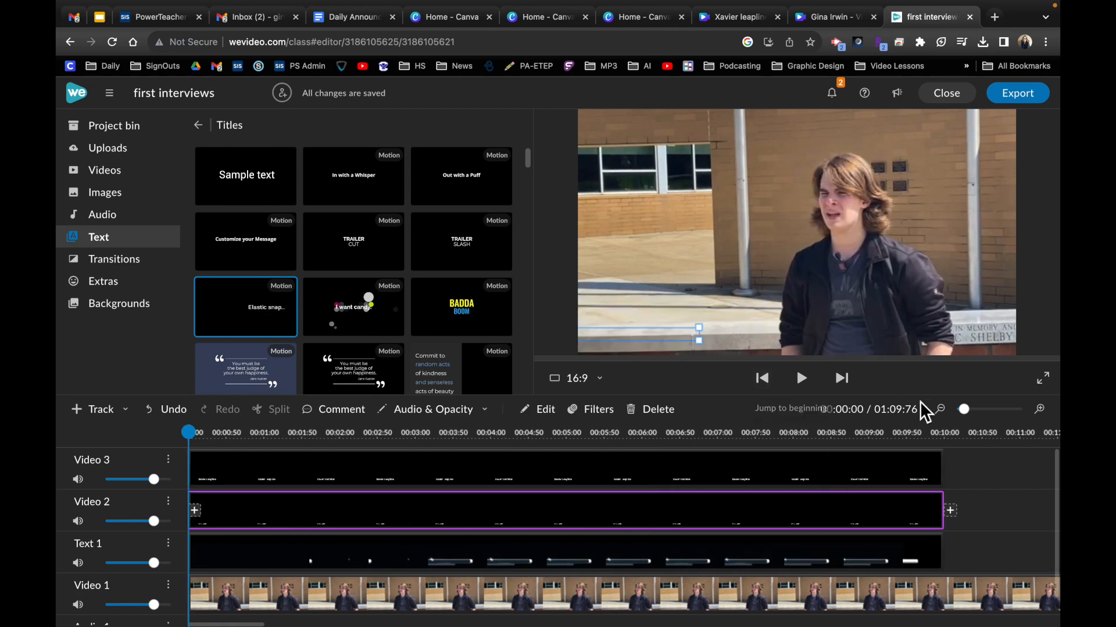
pyautogui.moveTo(966, 410); pyautogui.dragTo(960, 410)
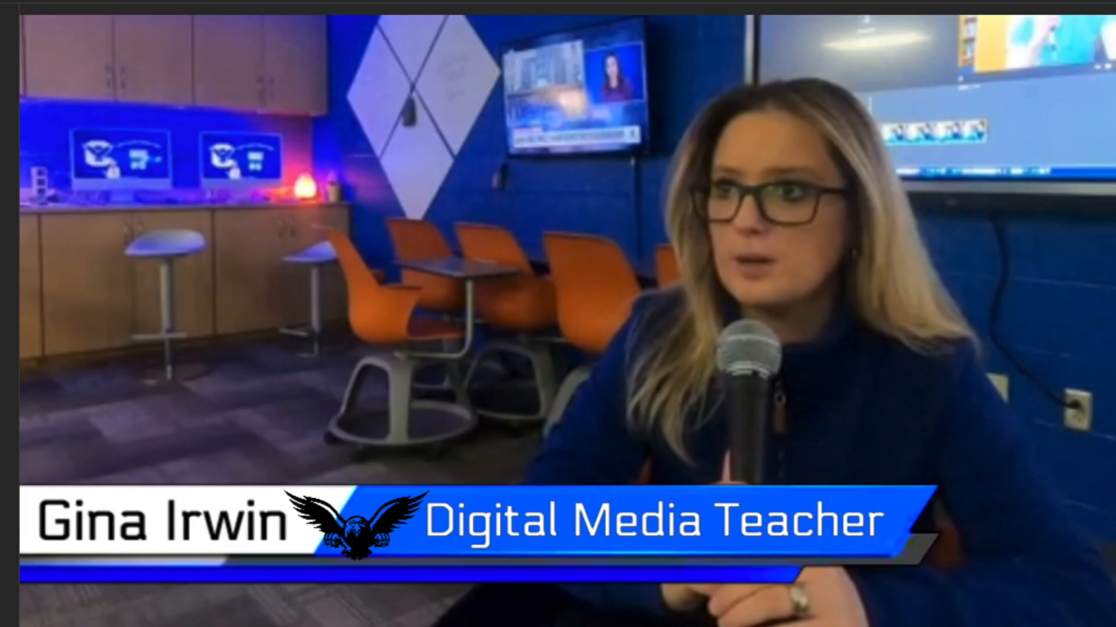